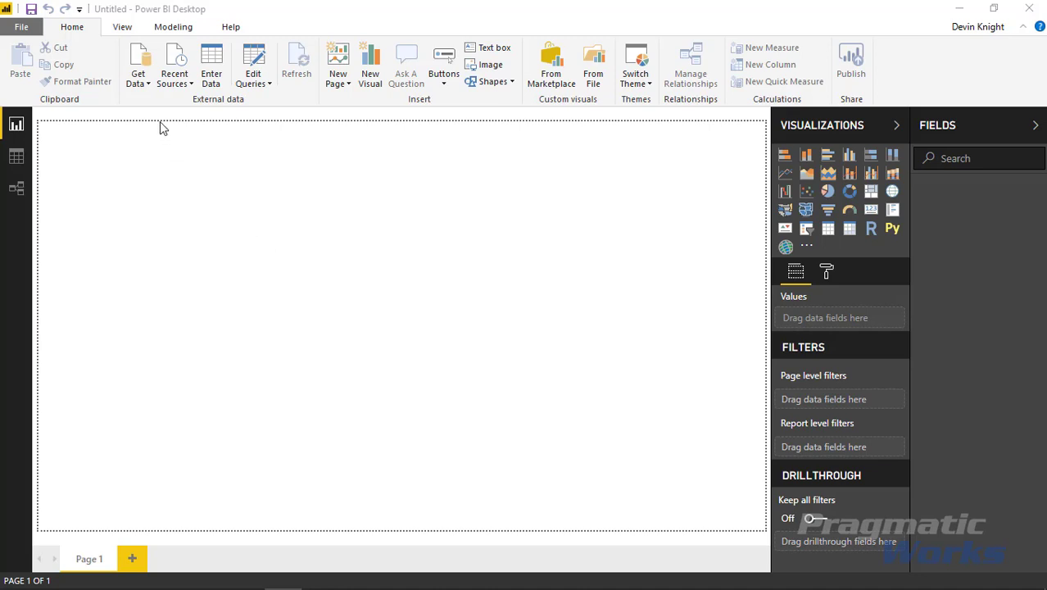
- Open the Training Completed.xlsx workbook as an Excel data source
left_click(145, 86)
left_click(145, 86)
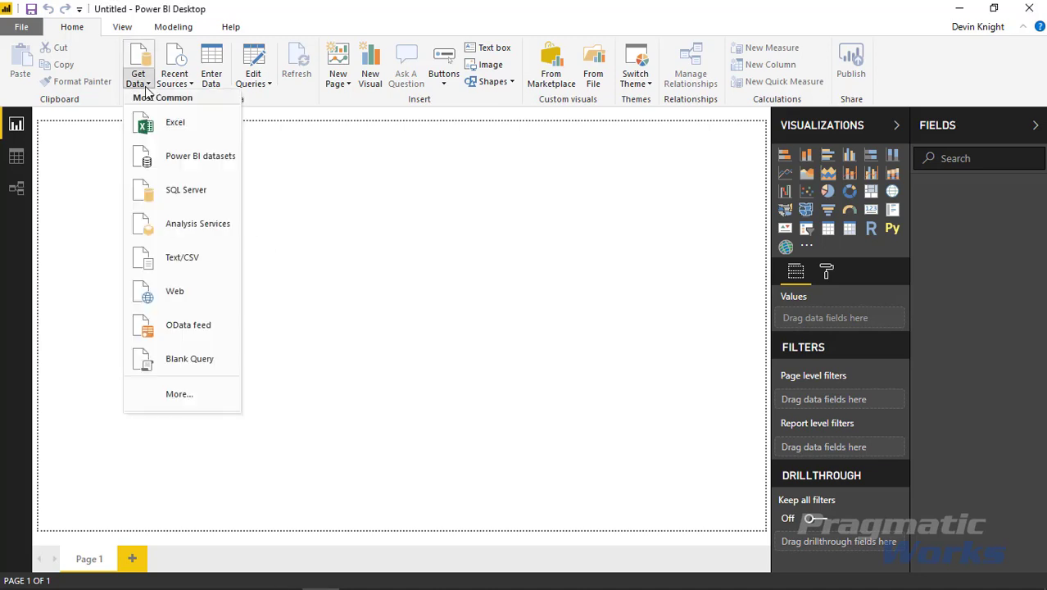
left_click(172, 128)
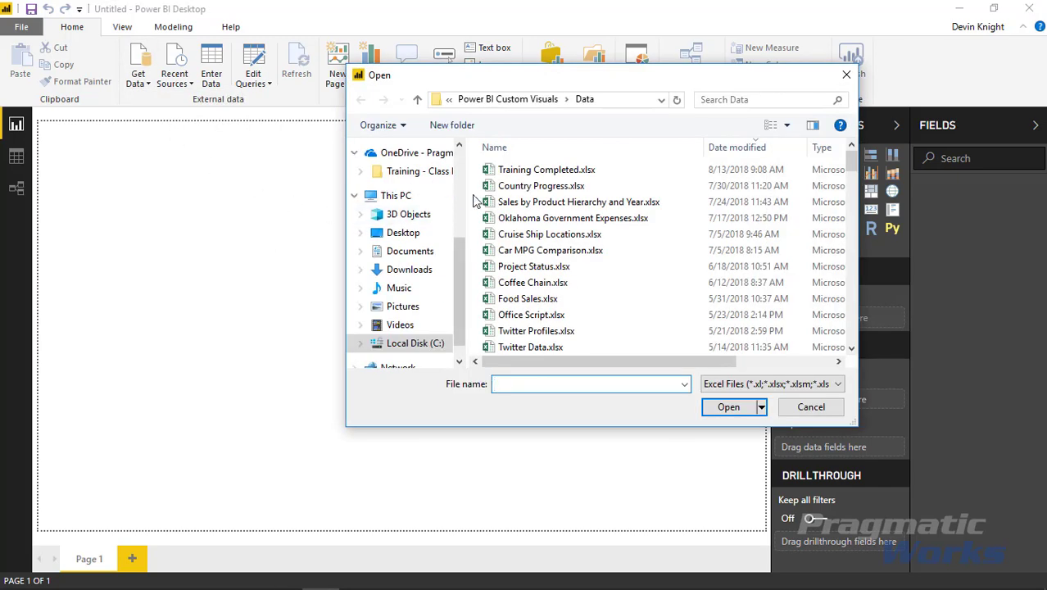
left_click(512, 173)
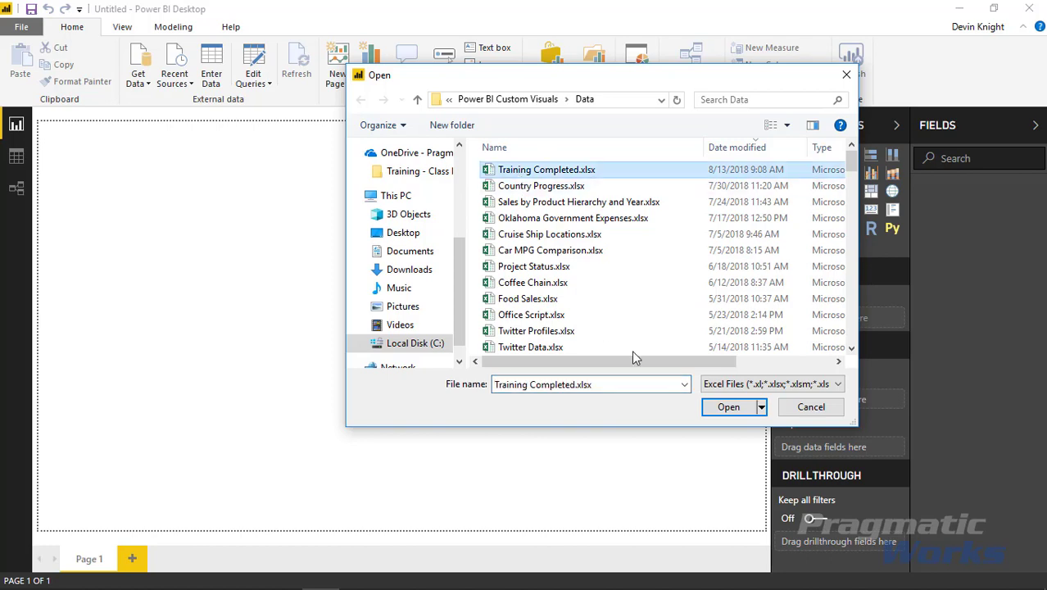
left_click(733, 409)
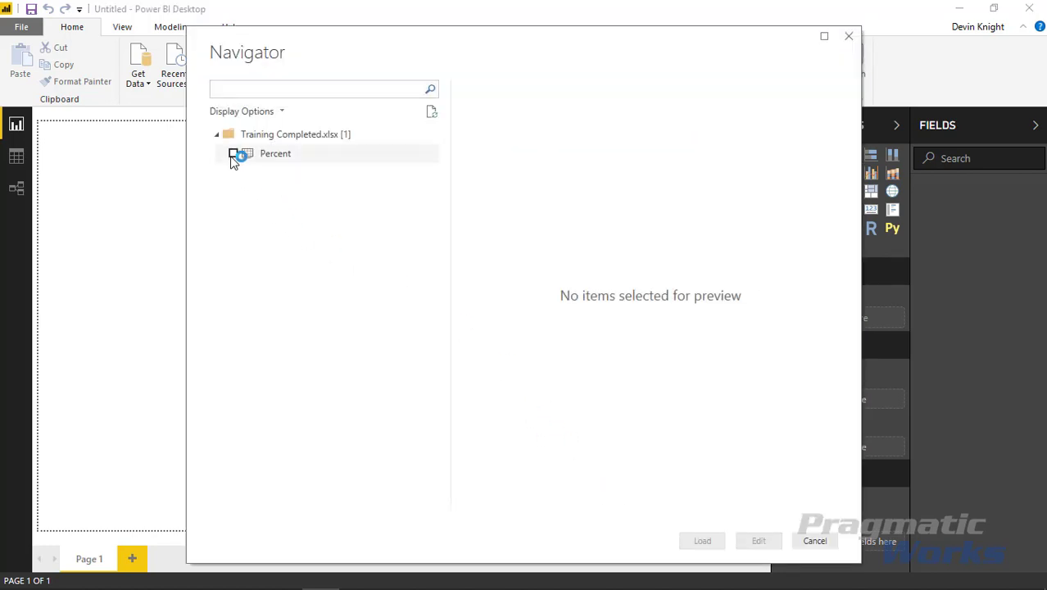
- Tick the Percent table in Navigator, preview it, and load it into the report
left_click(234, 154)
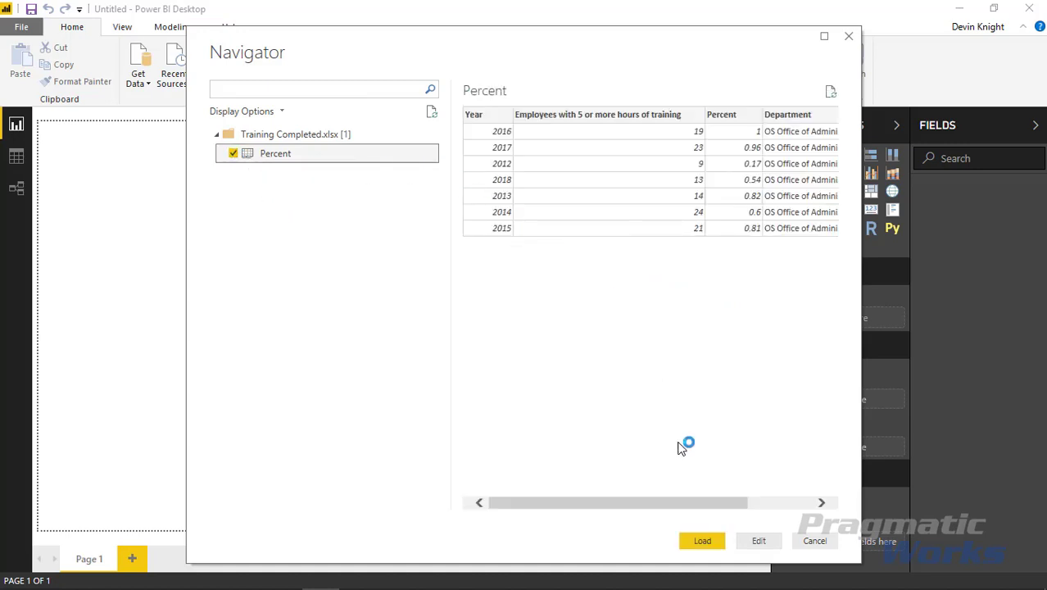
left_click_drag(739, 503, 810, 502)
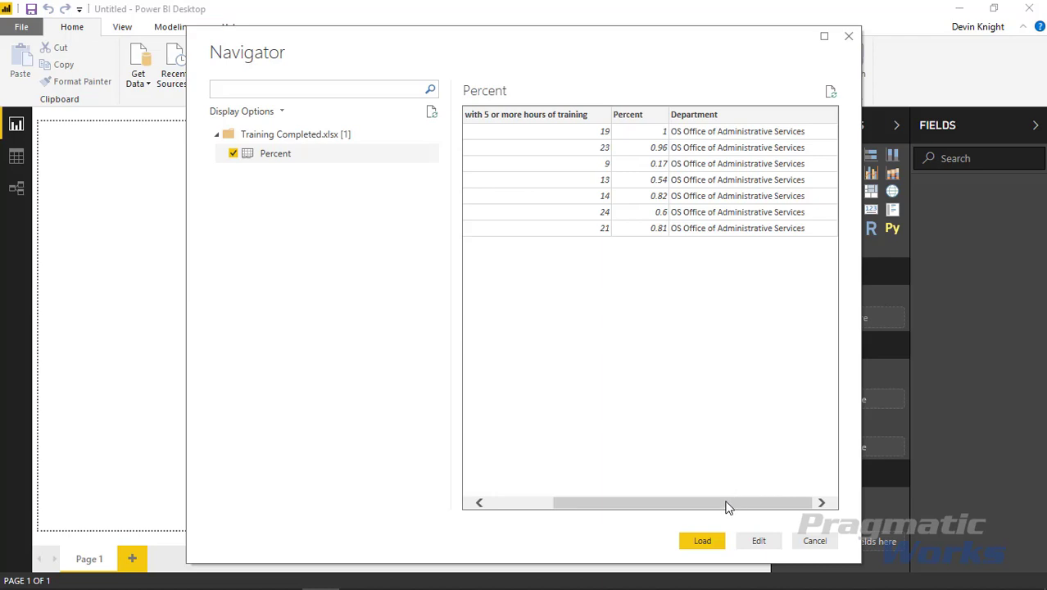
left_click_drag(718, 506, 690, 517)
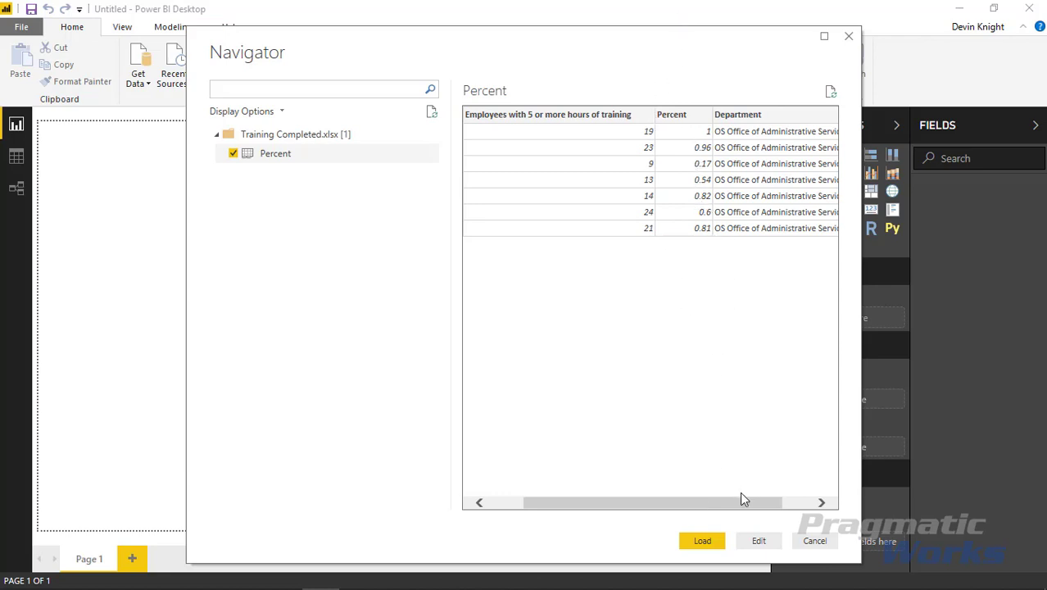
left_click_drag(737, 503, 631, 502)
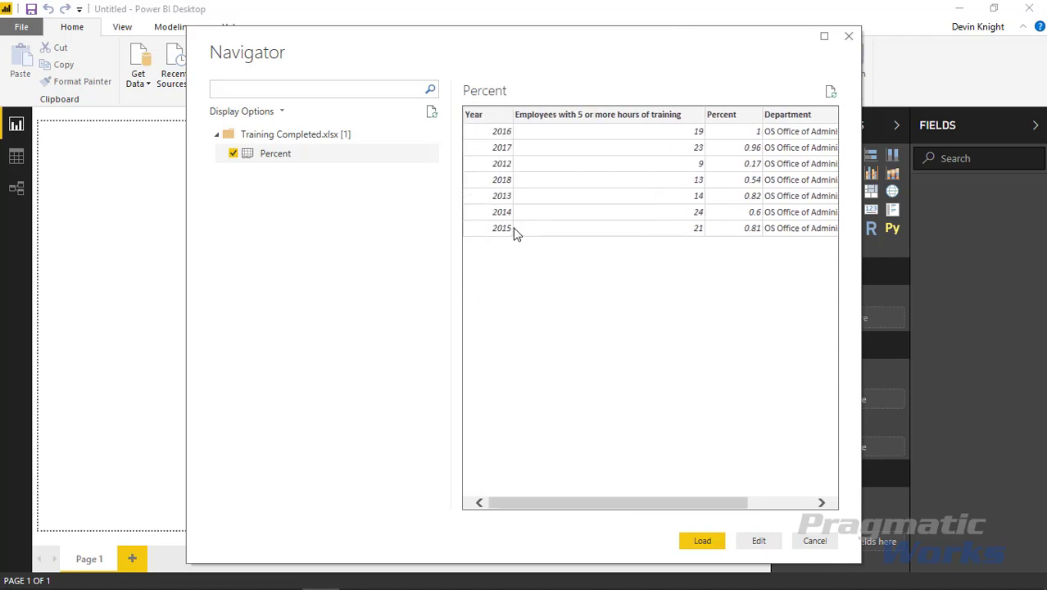
left_click(702, 541)
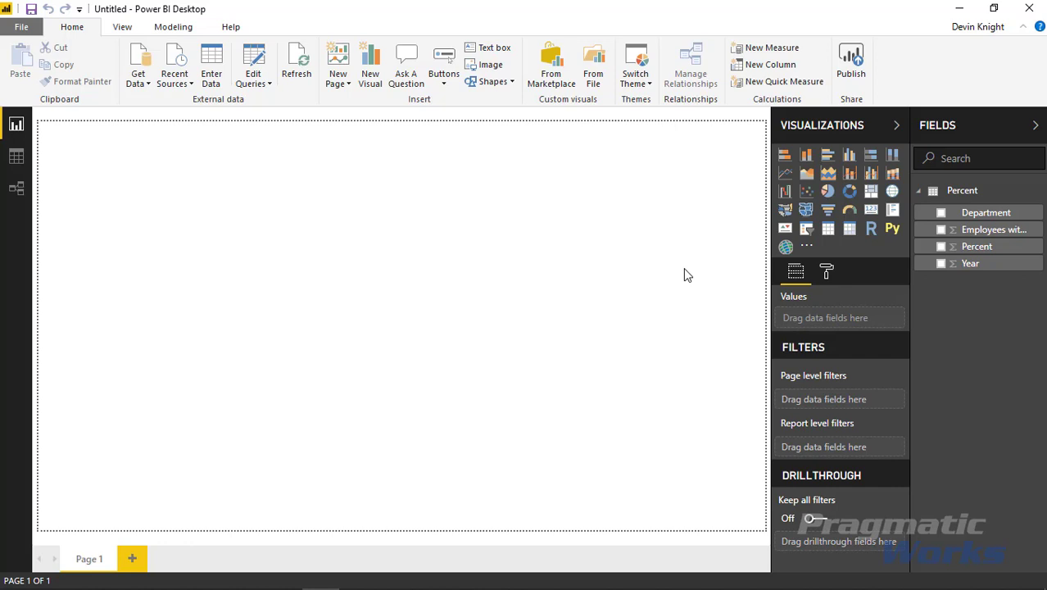
- Search the visuals marketplace for 'circle' and add the Circle KPI Gauge
left_click(550, 82)
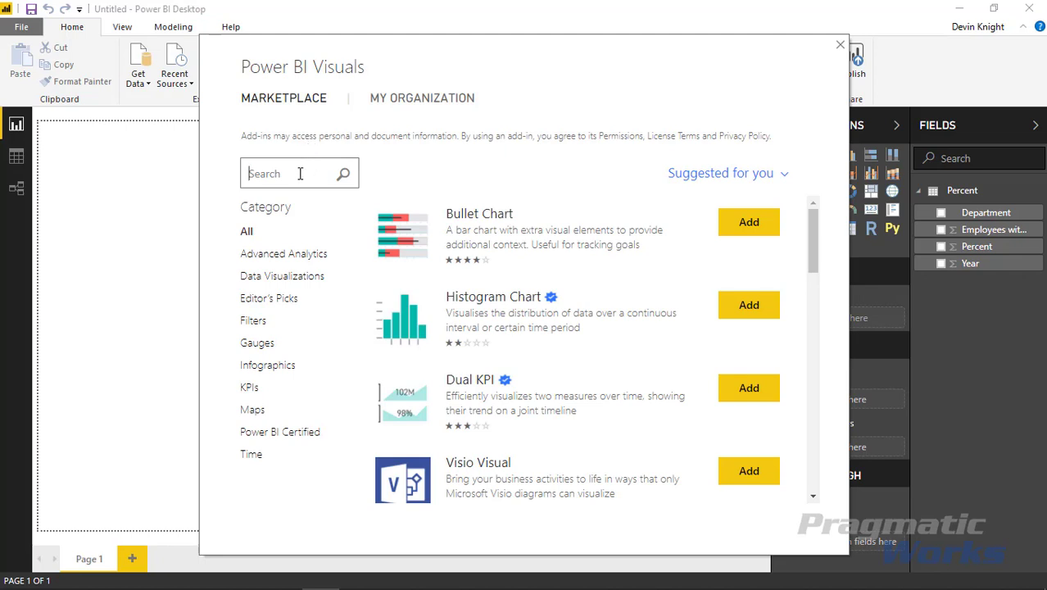
type("circle")
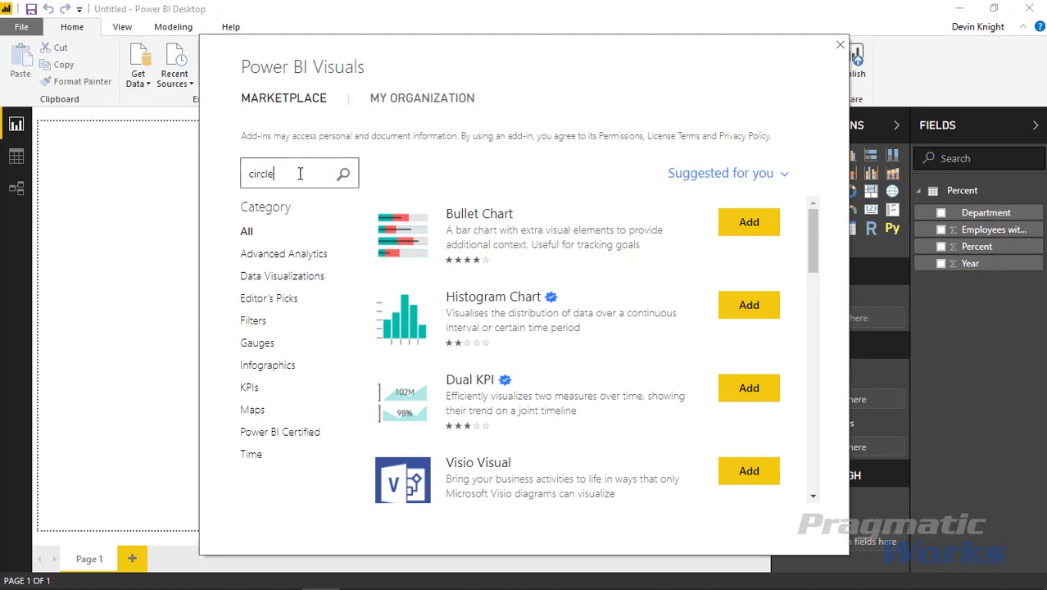
key("Return")
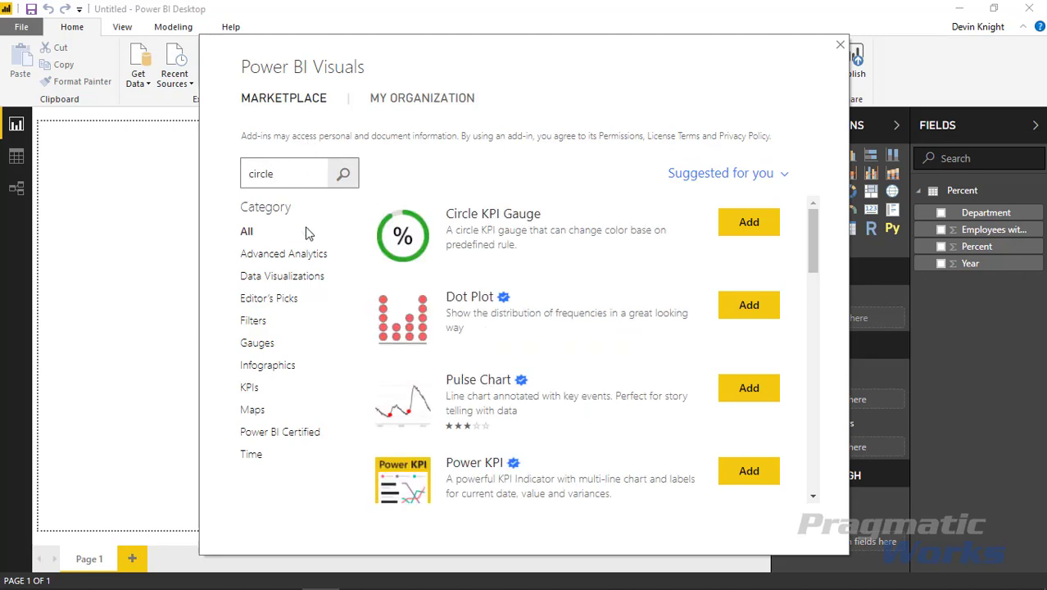
left_click(749, 224)
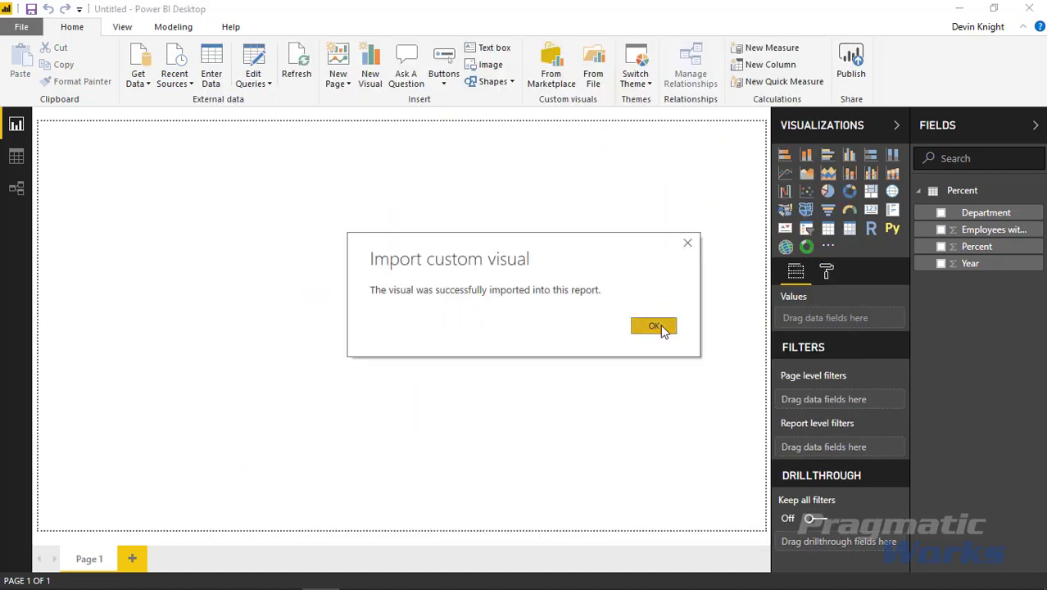
left_click(660, 328)
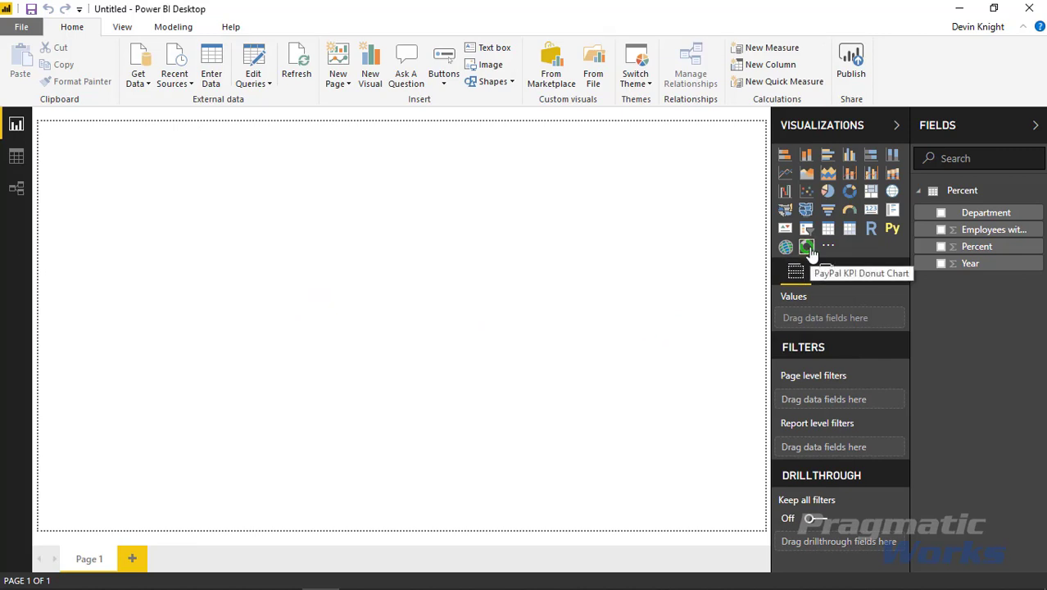
- Place an enlarged Circle KPI Gauge with Percent as its Single Value, showing 490.00%
left_click(808, 247)
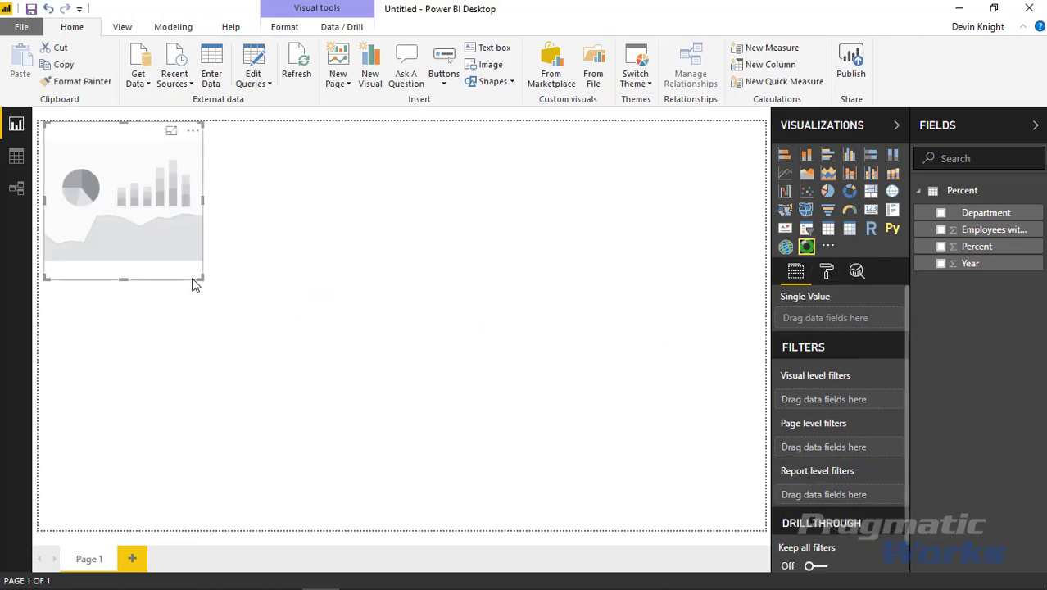
left_click_drag(201, 280, 301, 406)
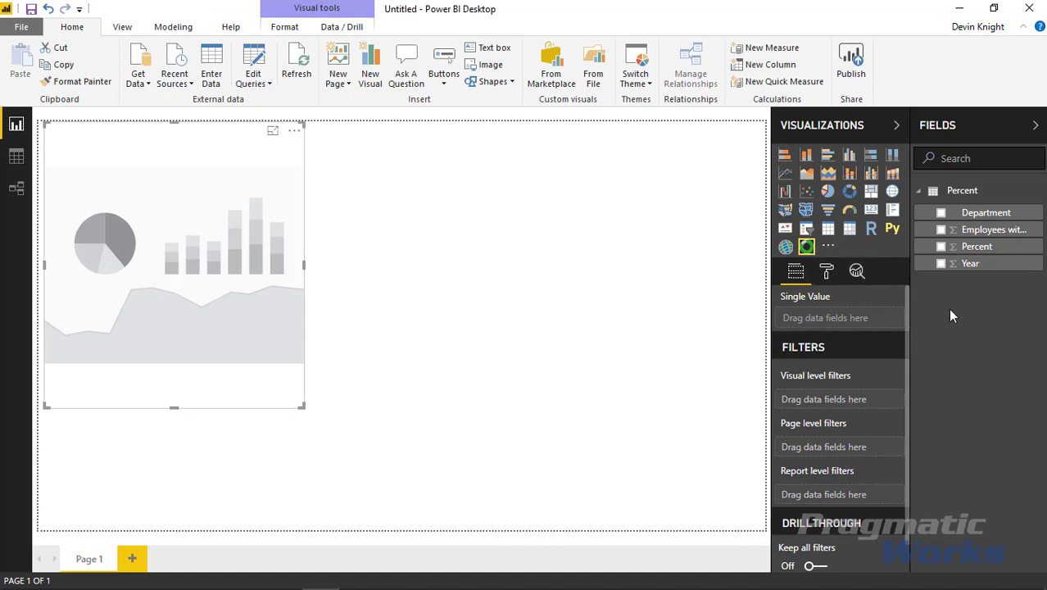
left_click_drag(950, 248, 882, 319)
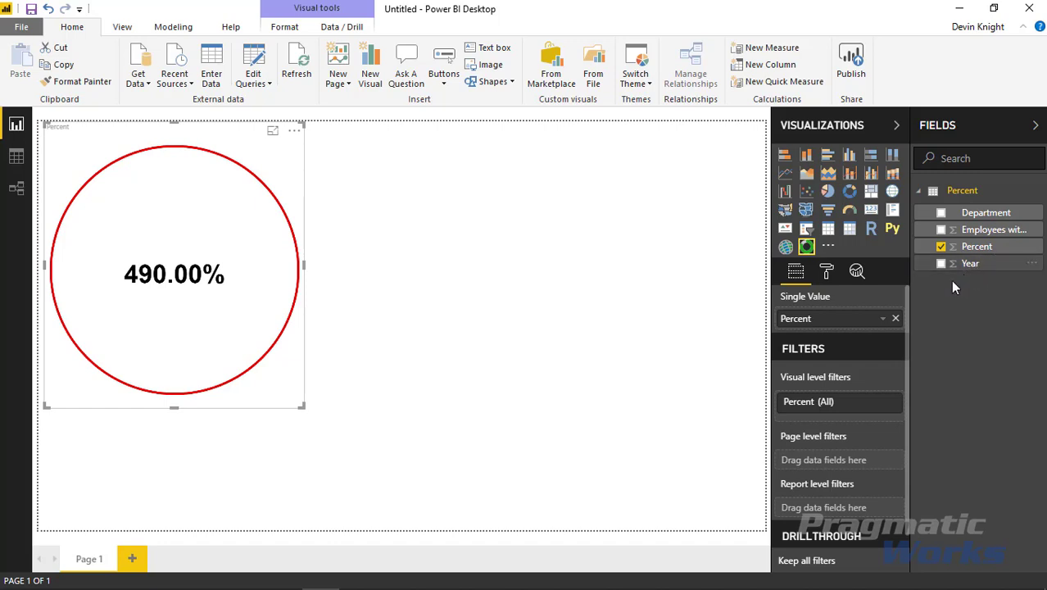
scroll(841, 355, "down", 1)
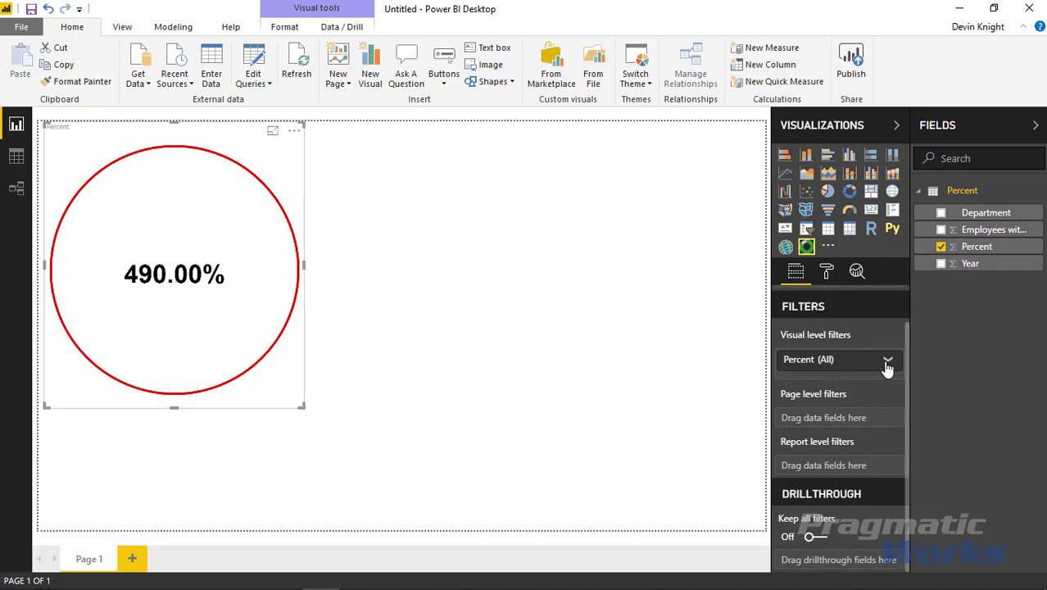
left_click_drag(979, 277, 862, 385)
scroll(832, 370, "up", 1)
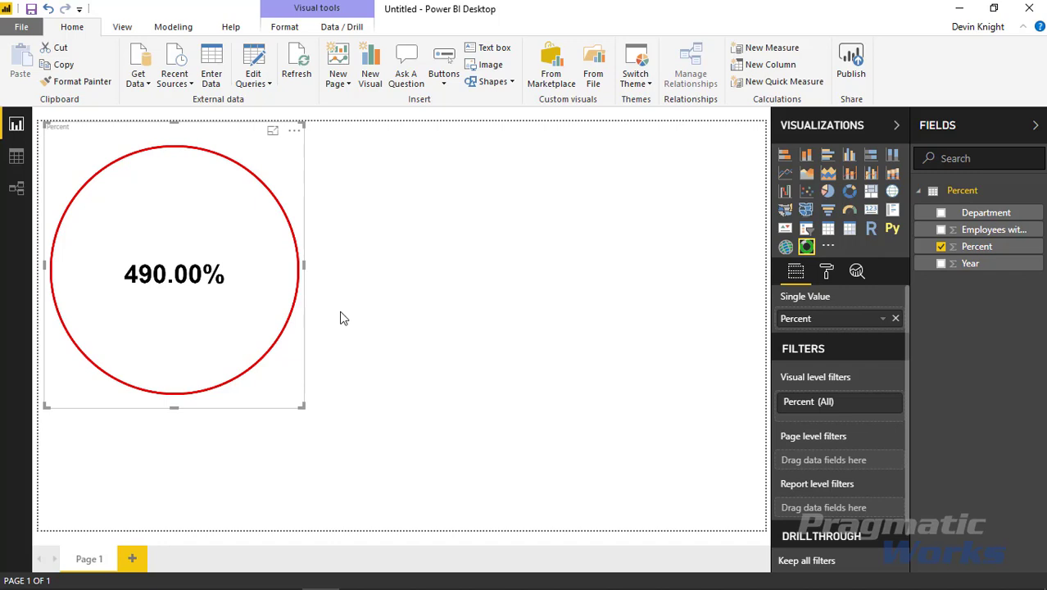
- Add a styled Year slicer at the top middle of the page, narrowed to recent years
left_click(481, 215)
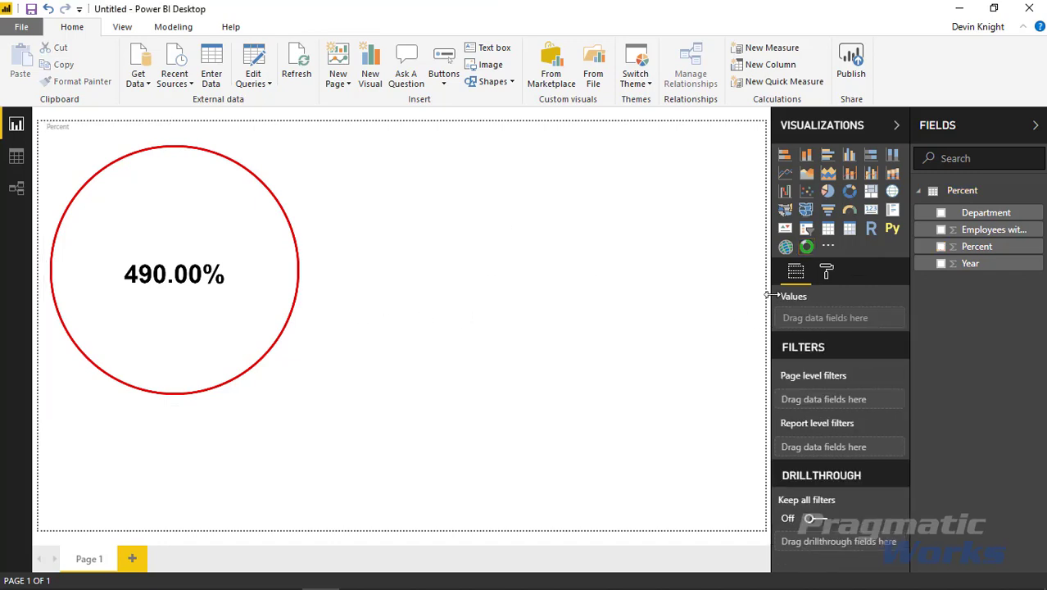
left_click(806, 228)
left_click_drag(277, 412, 621, 144)
left_click_drag(971, 268, 414, 215)
left_click_drag(349, 189, 575, 187)
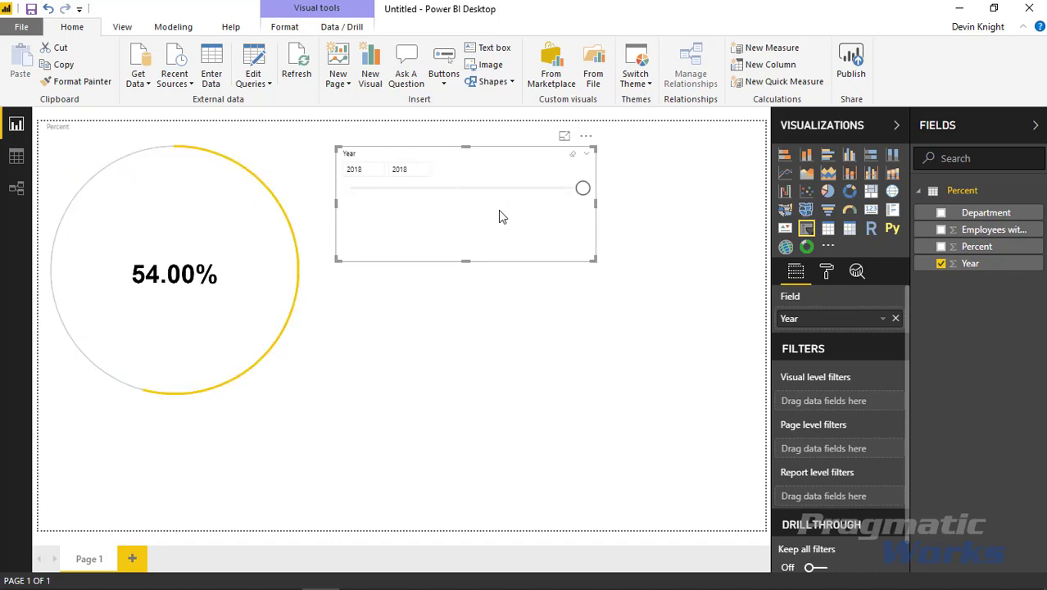
left_click(585, 154)
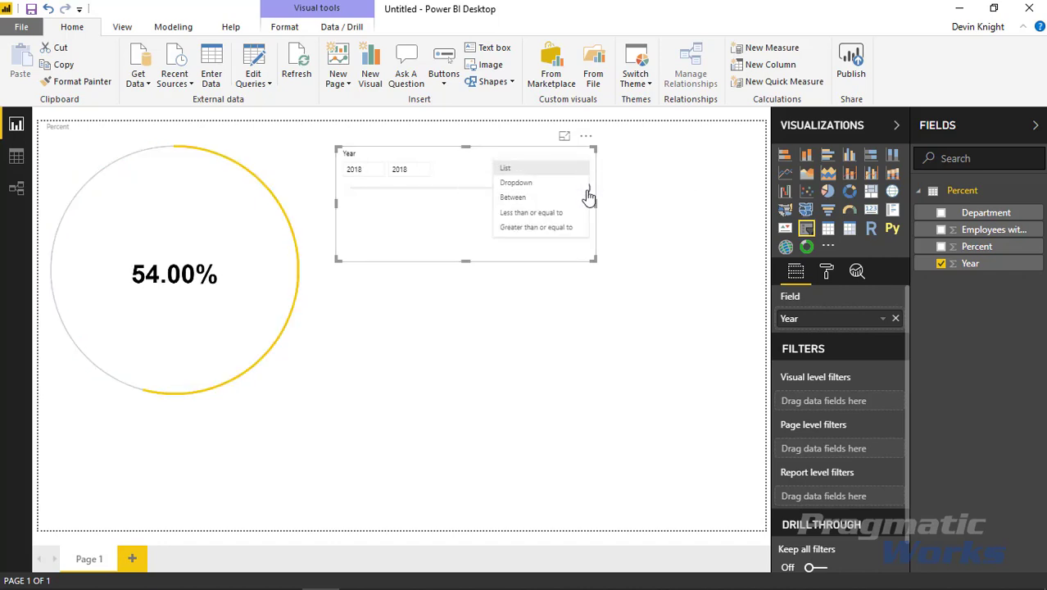
left_click(525, 179)
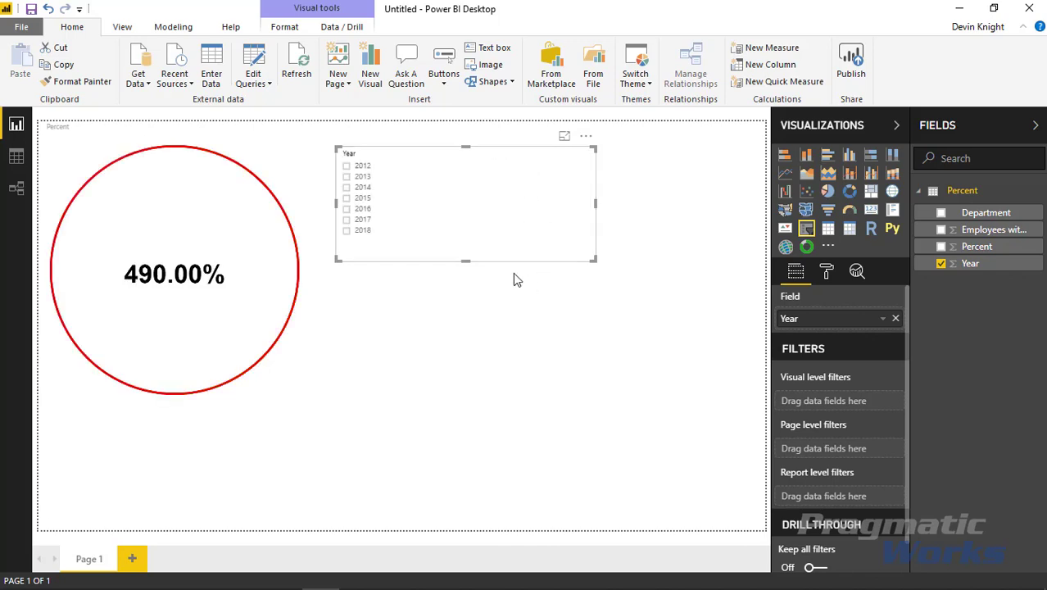
- Step the Year slicer from 2012 up to 2018 and back down to 2012
left_click(346, 166)
left_click(346, 176)
left_click(347, 197)
left_click(346, 209)
left_click(346, 218)
left_click(346, 230)
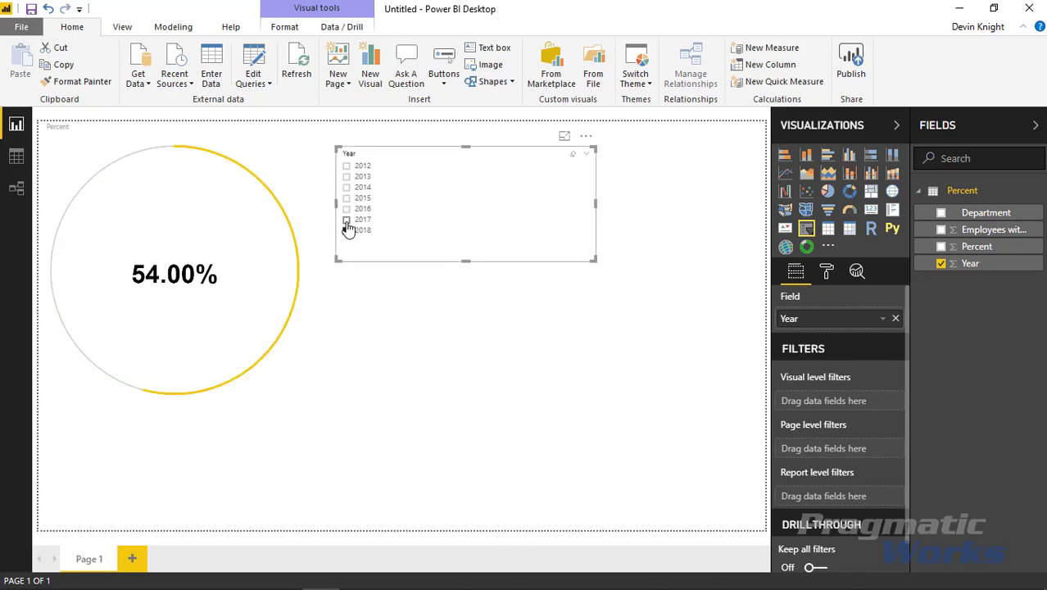
left_click(345, 219)
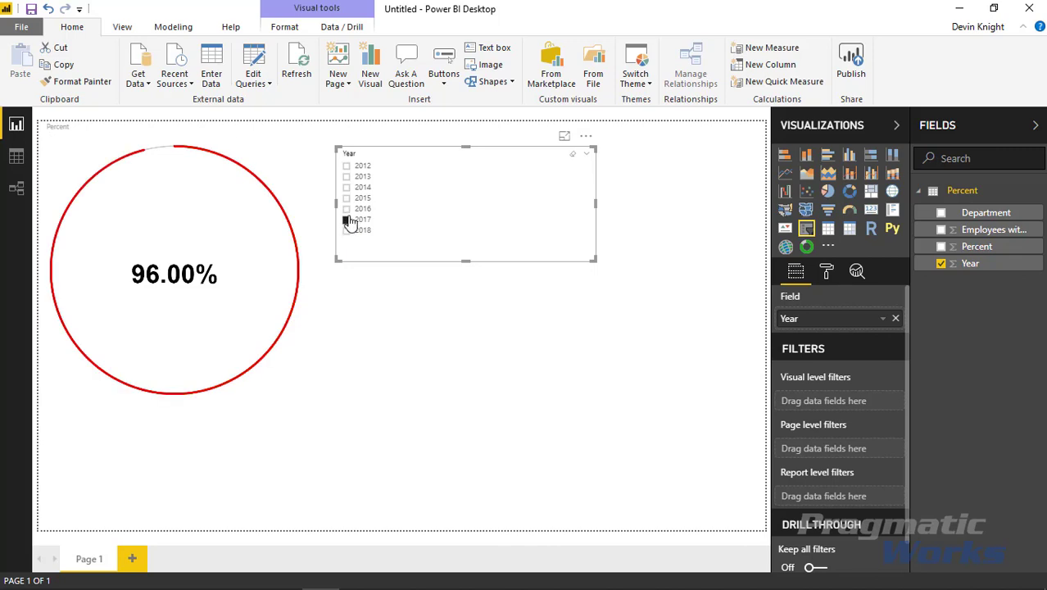
left_click(346, 209)
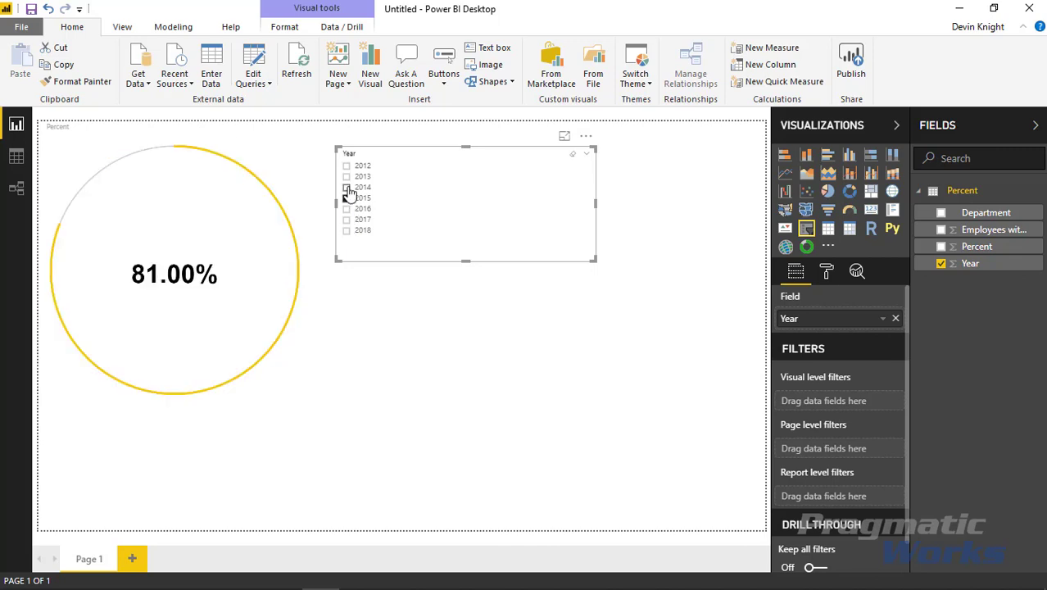
left_click(346, 187)
left_click(346, 176)
left_click(345, 165)
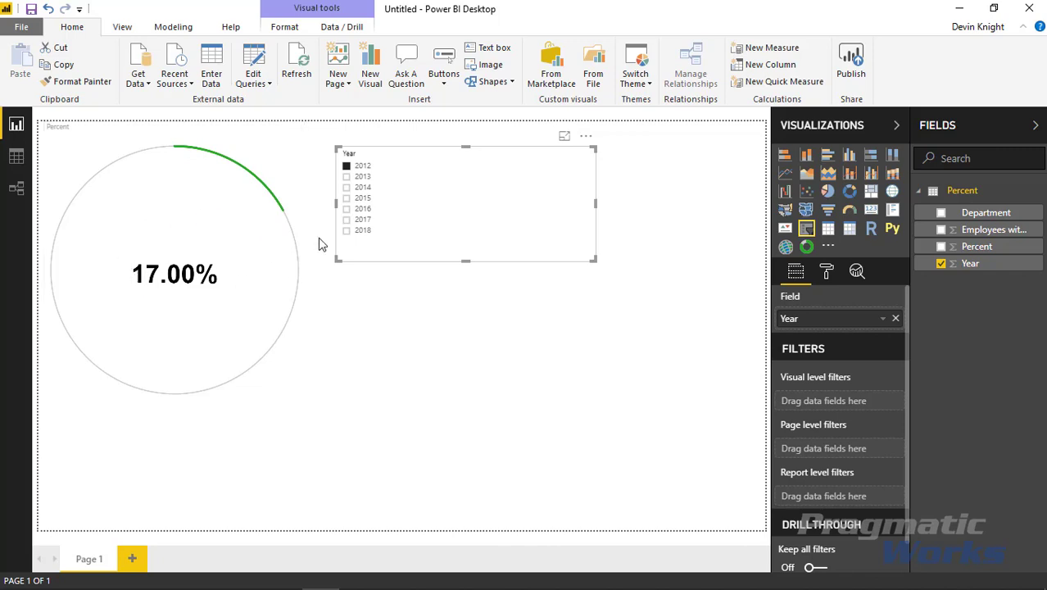
- Recheck 2014–2018 on the gauge and leave the slicer on 2012 (17.00%)
left_click(347, 209)
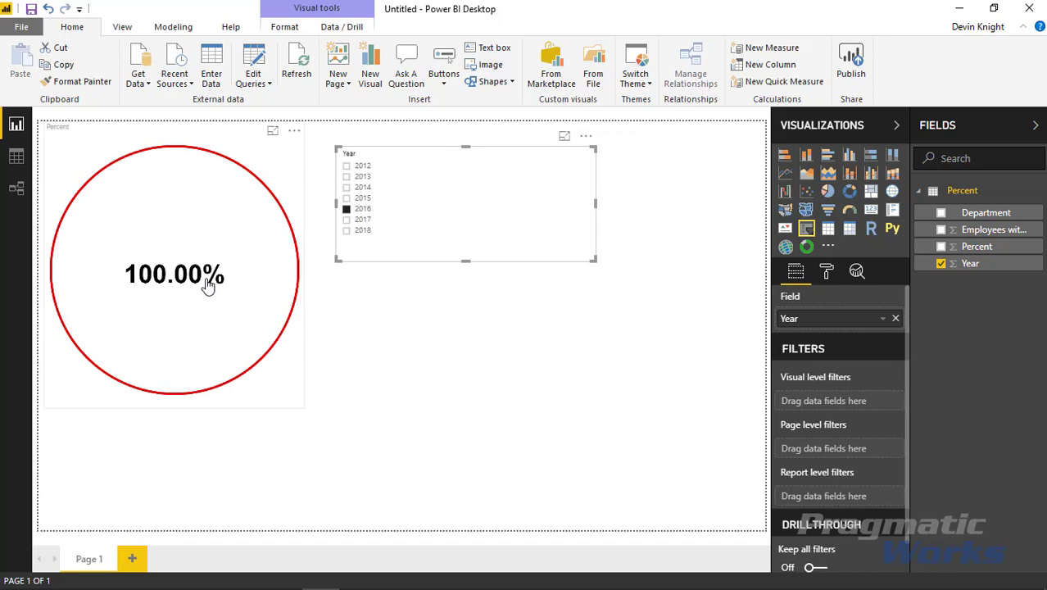
left_click(347, 219)
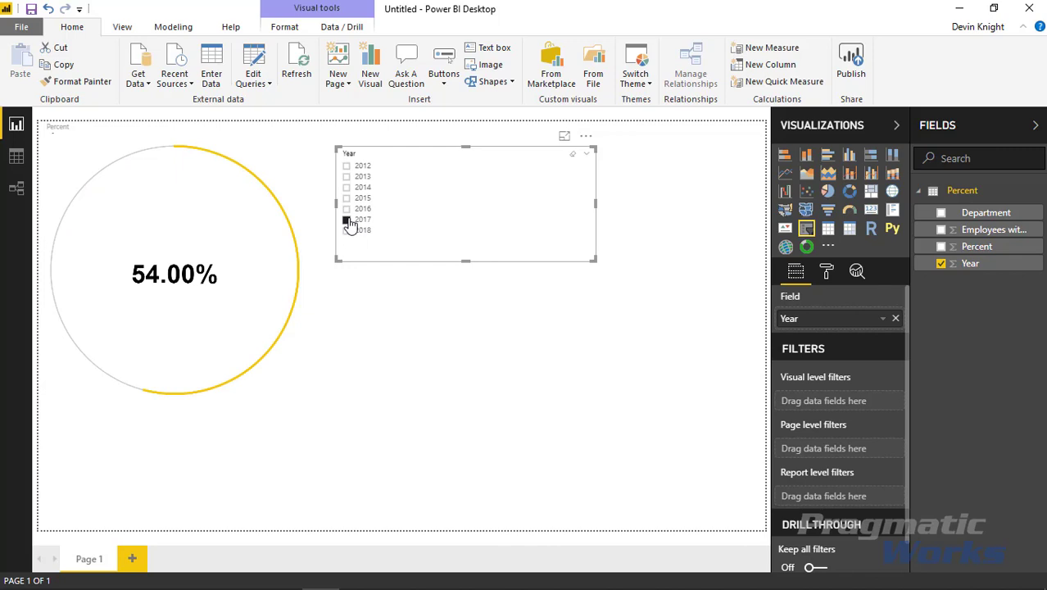
left_click(346, 198)
left_click(346, 188)
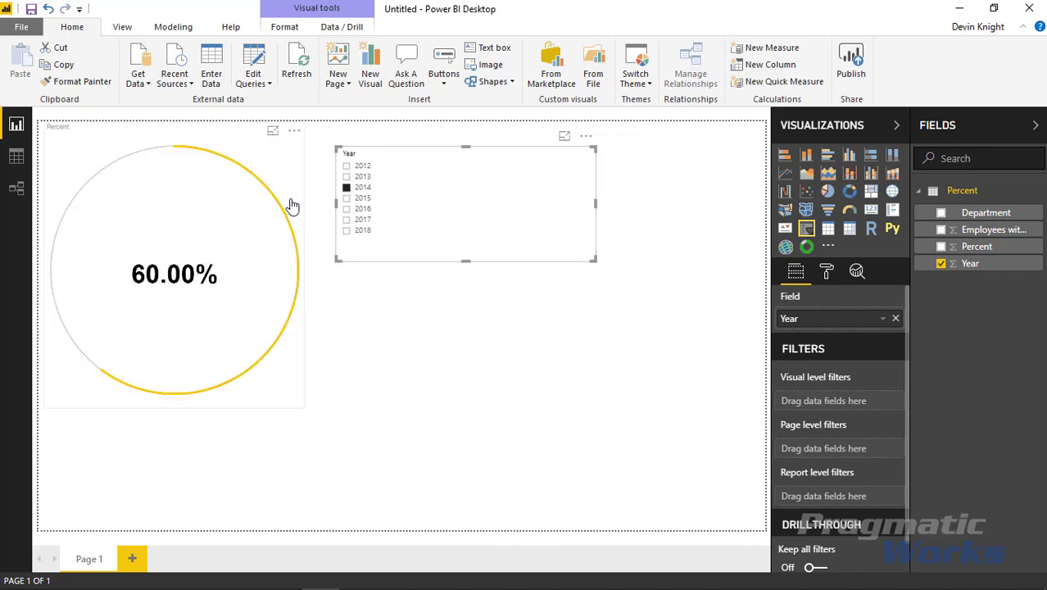
left_click(346, 165)
left_click(278, 205)
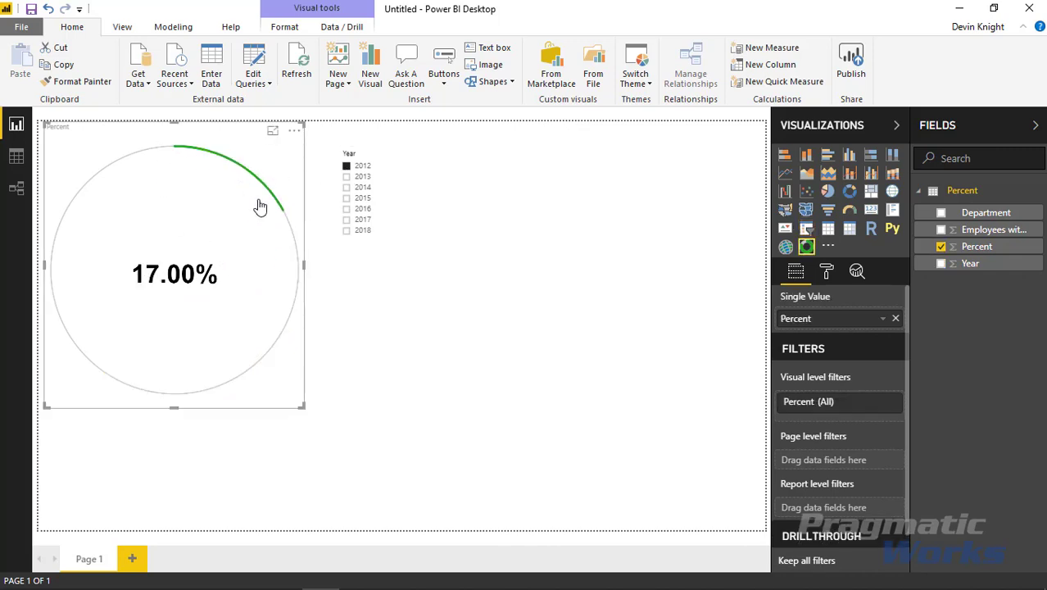
left_click(346, 230)
left_click(347, 220)
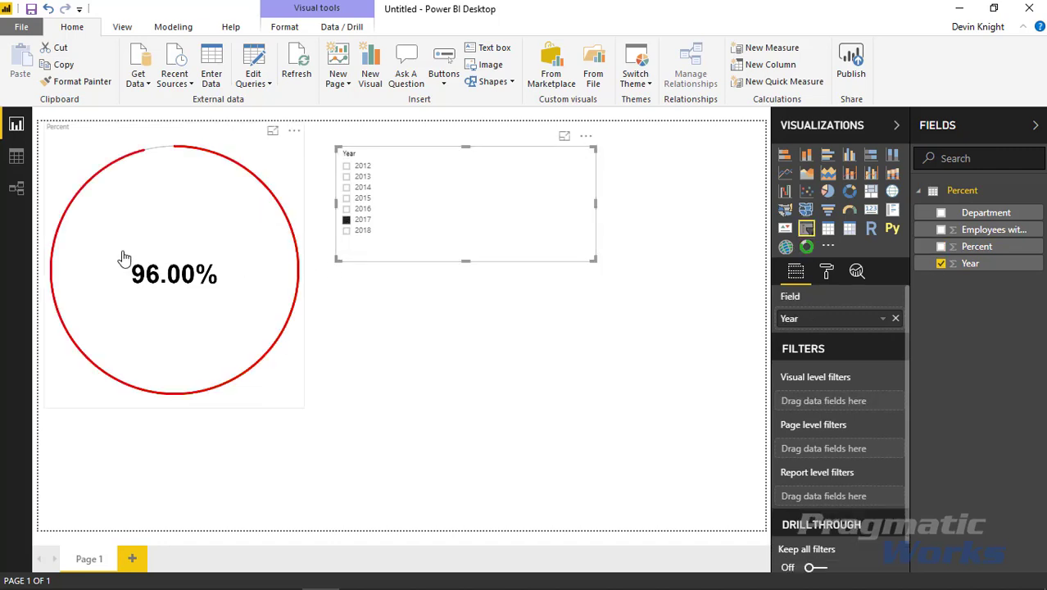
left_click(345, 167)
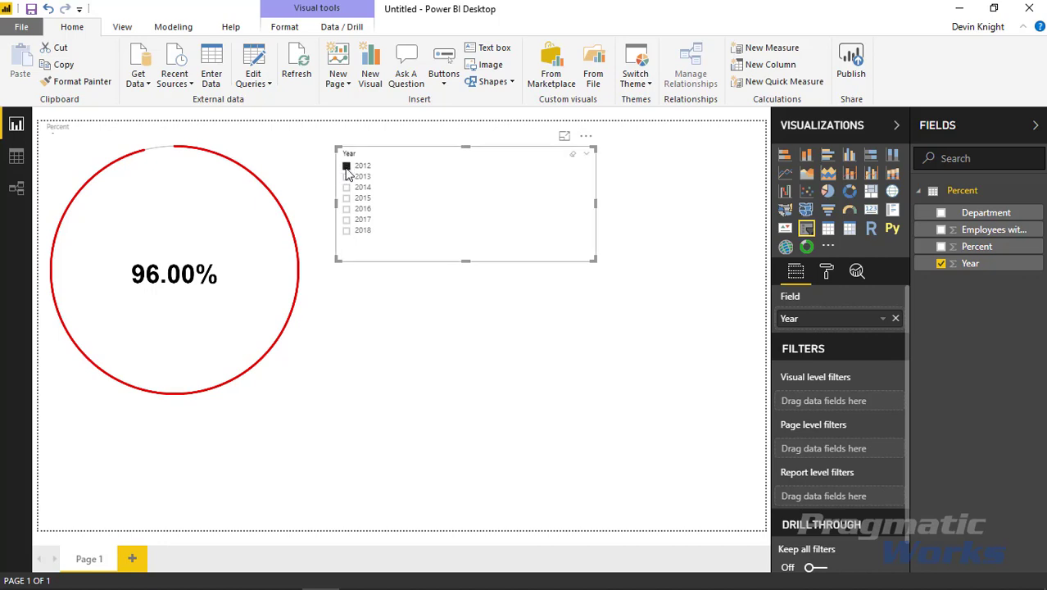
- Select the Percent gauge, show its Format options, and expand then collapse General
left_click(90, 161)
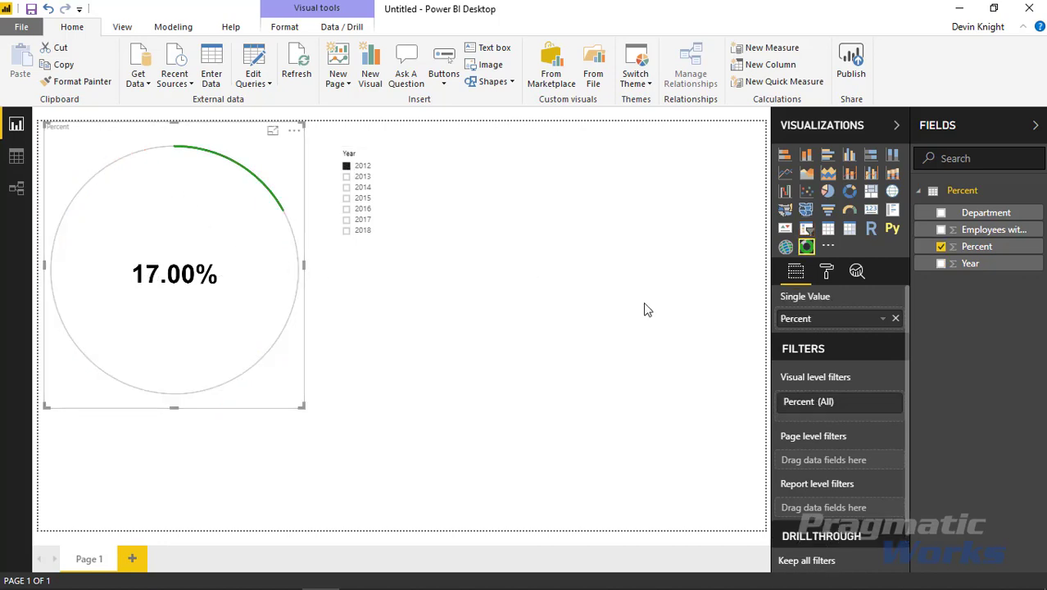
left_click(826, 272)
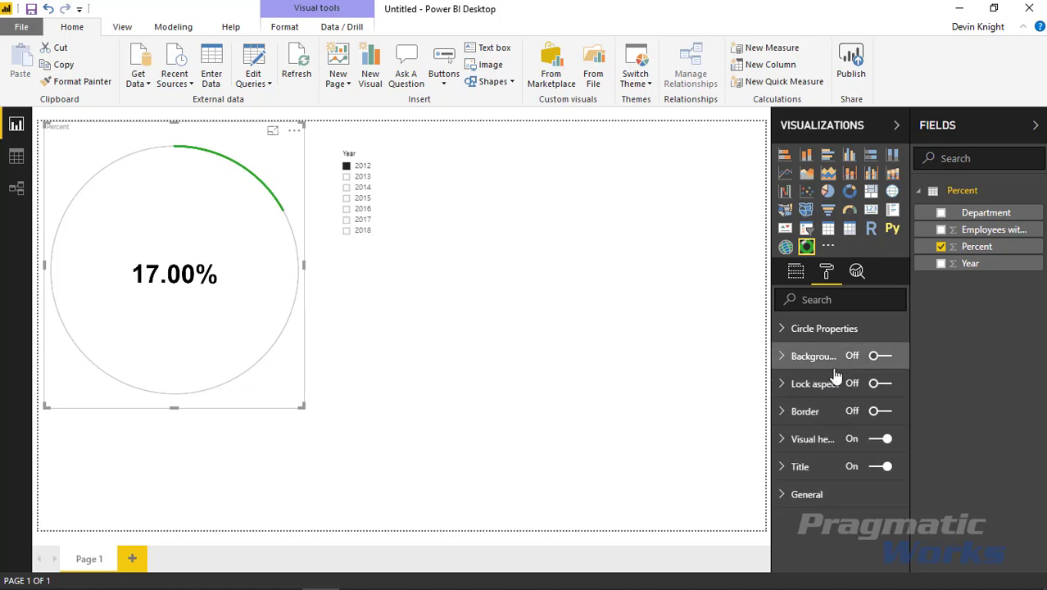
left_click(784, 496)
scroll(812, 494, "down", 2)
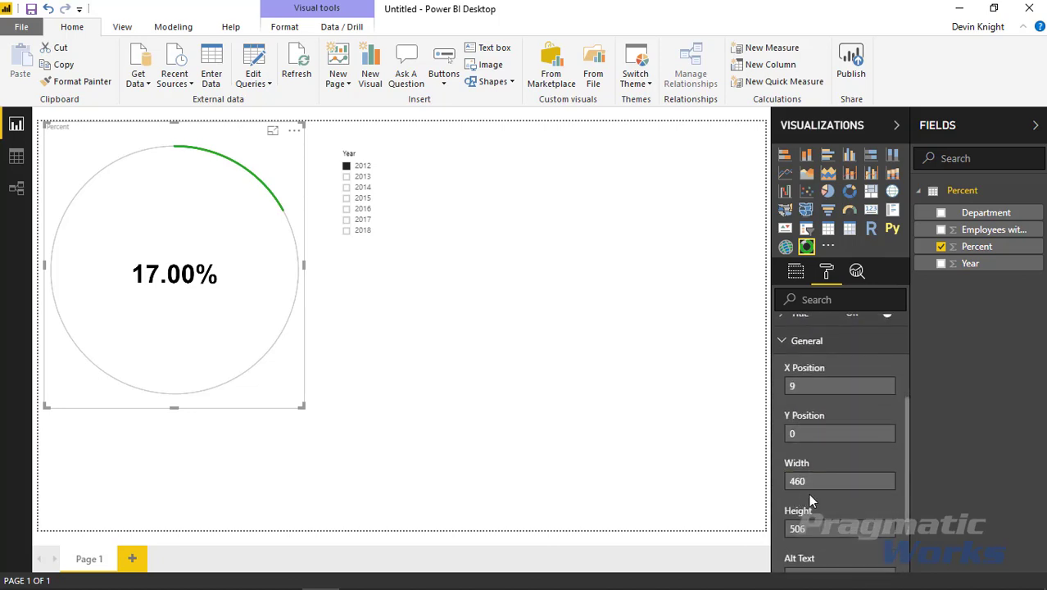
scroll(812, 494, "down", 2)
scroll(791, 447, "up", 3)
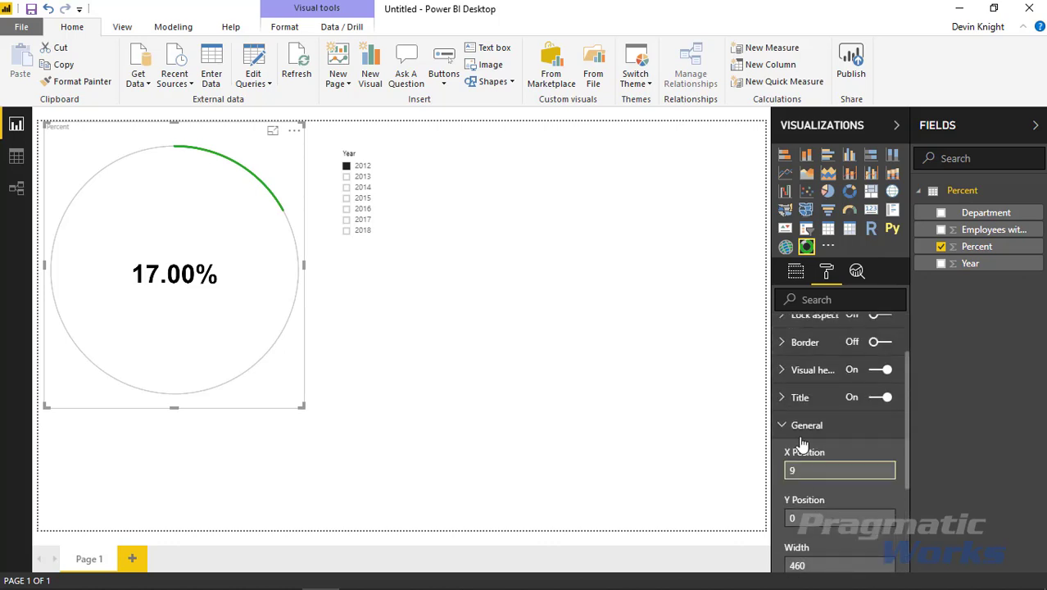
left_click(783, 494)
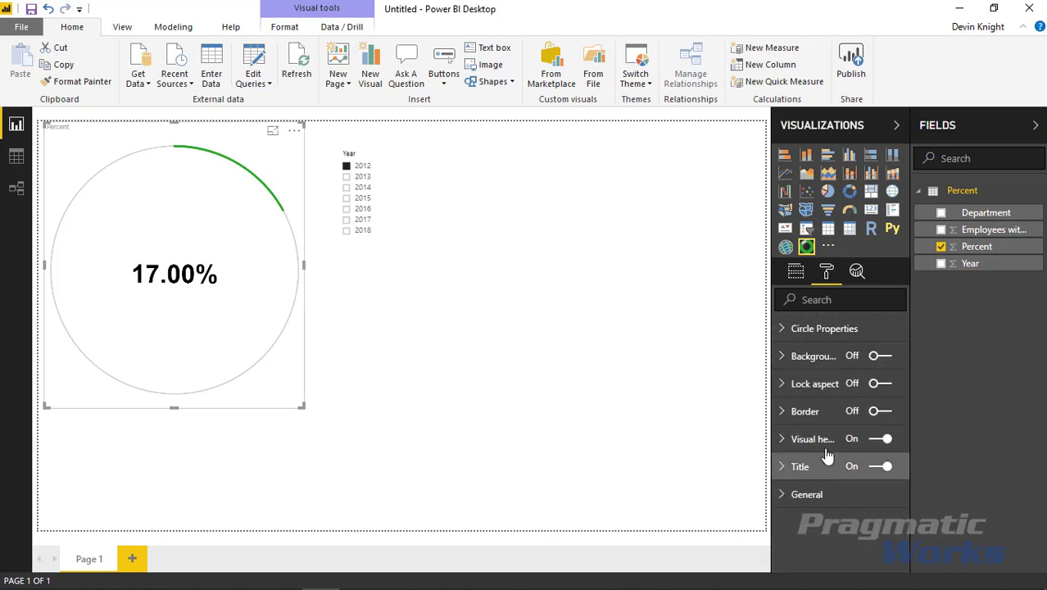
left_click(783, 331)
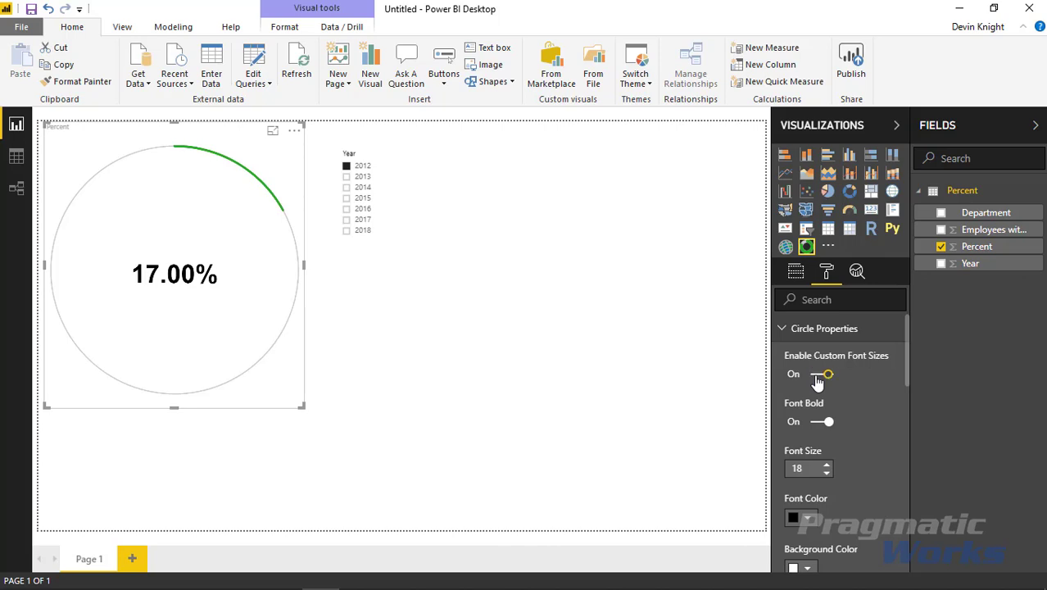
left_click(819, 375)
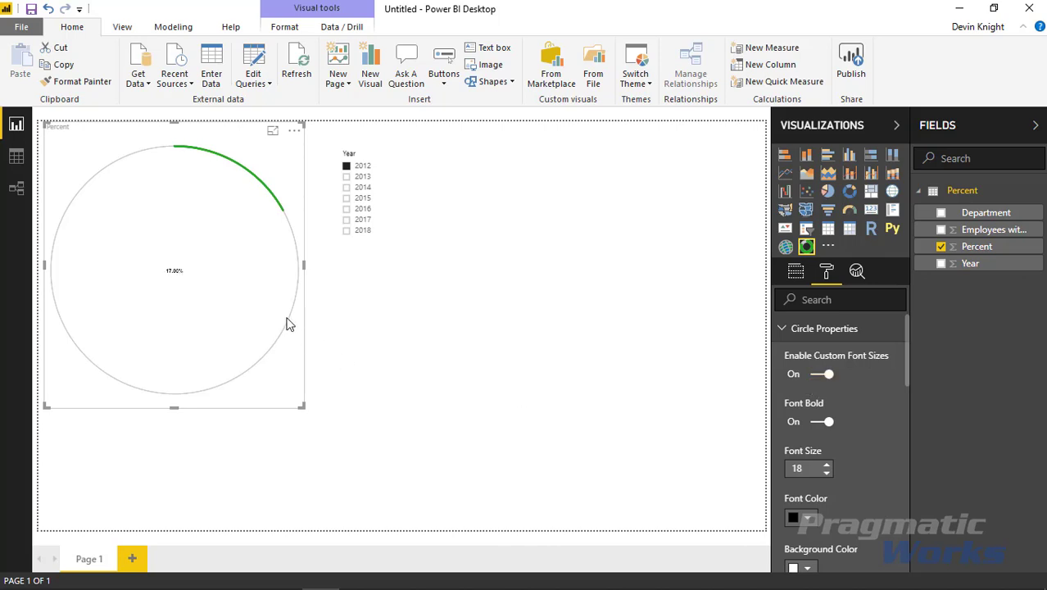
double_click(793, 469)
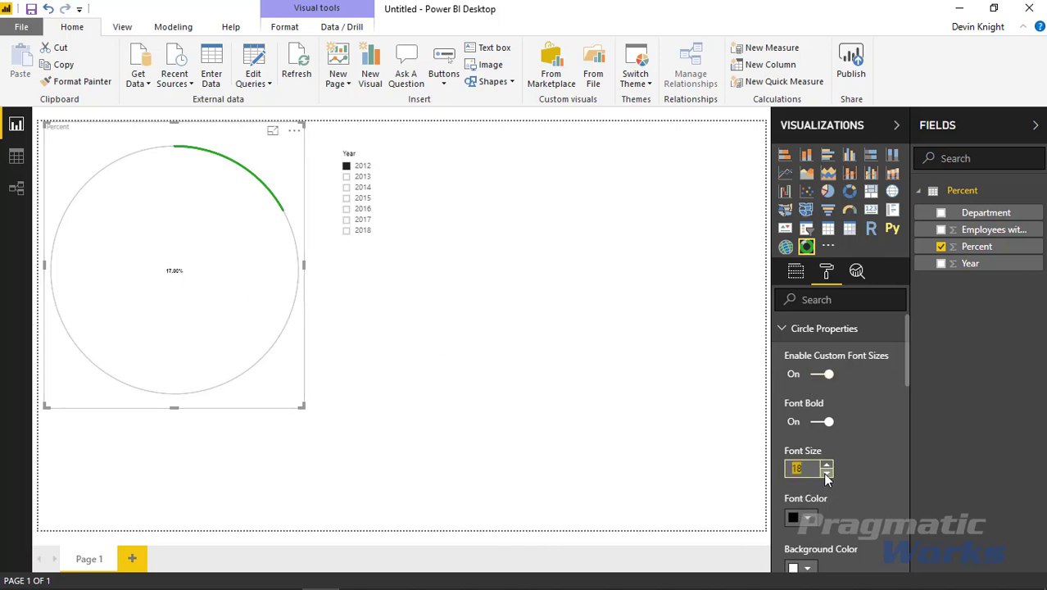
left_click(827, 465)
left_click(826, 465)
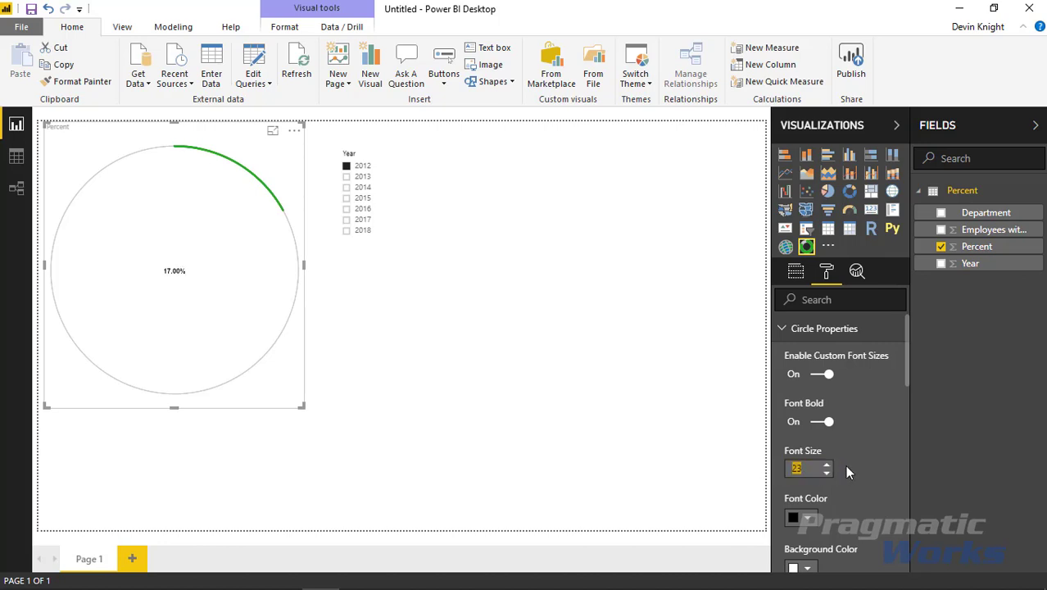
type("50")
double_click(786, 467)
type("100")
key("BackSpace")
key("BackSpace")
key("BackSpace")
type("75")
key("BackSpace")
left_click(824, 375)
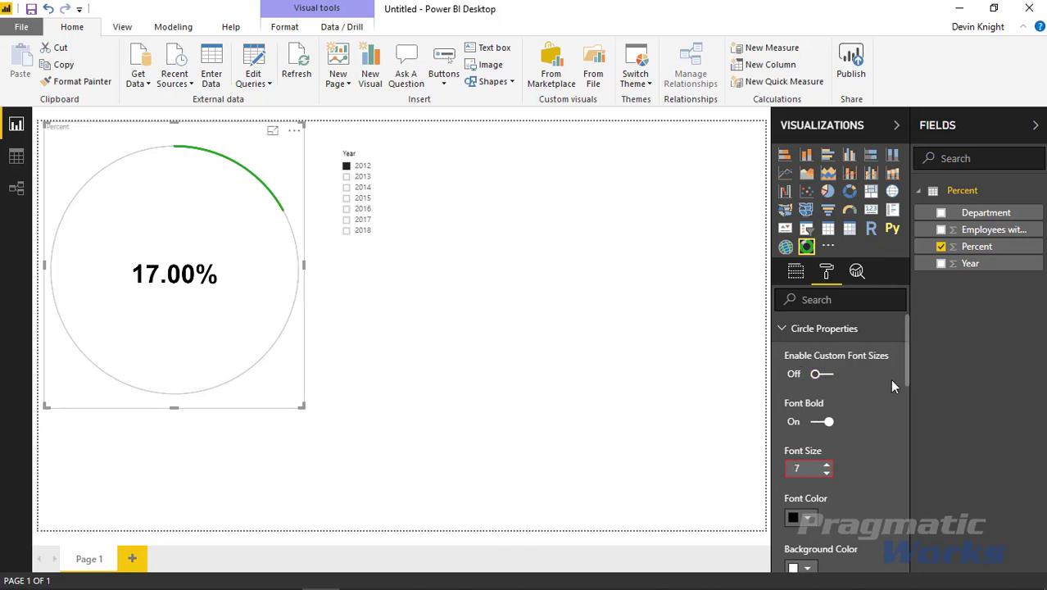
left_click(819, 423)
left_click(819, 422)
left_click(820, 423)
left_click(820, 422)
scroll(846, 454, "down", 5)
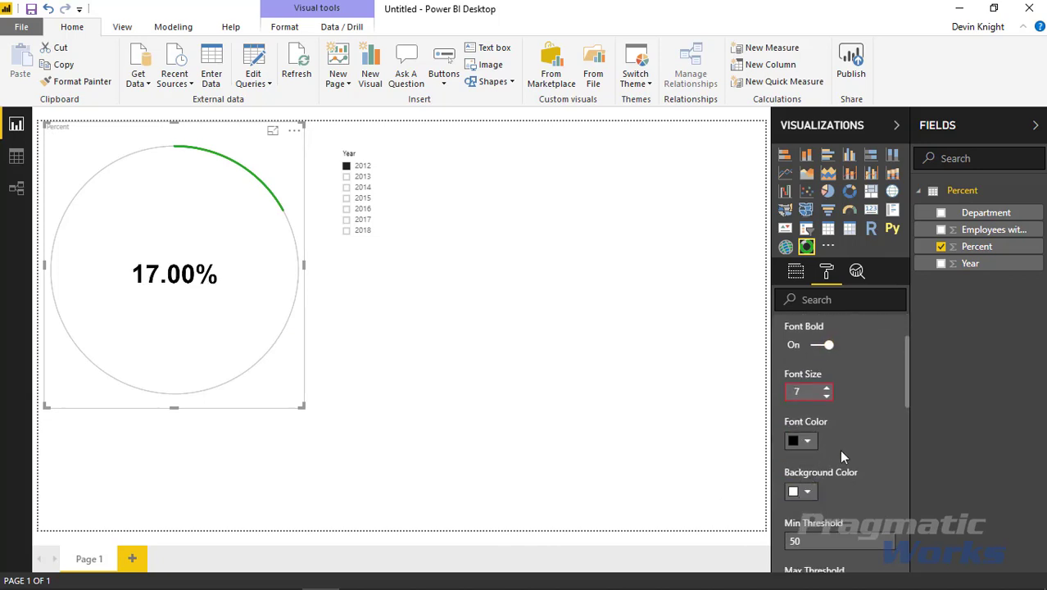
scroll(848, 459, "up", 2)
left_click(802, 366)
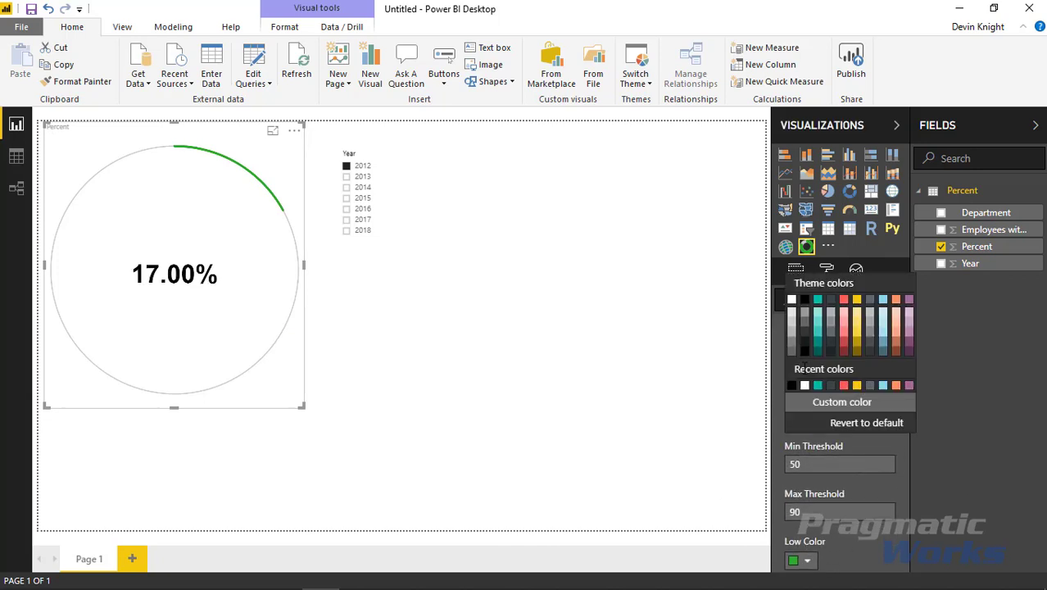
left_click(832, 386)
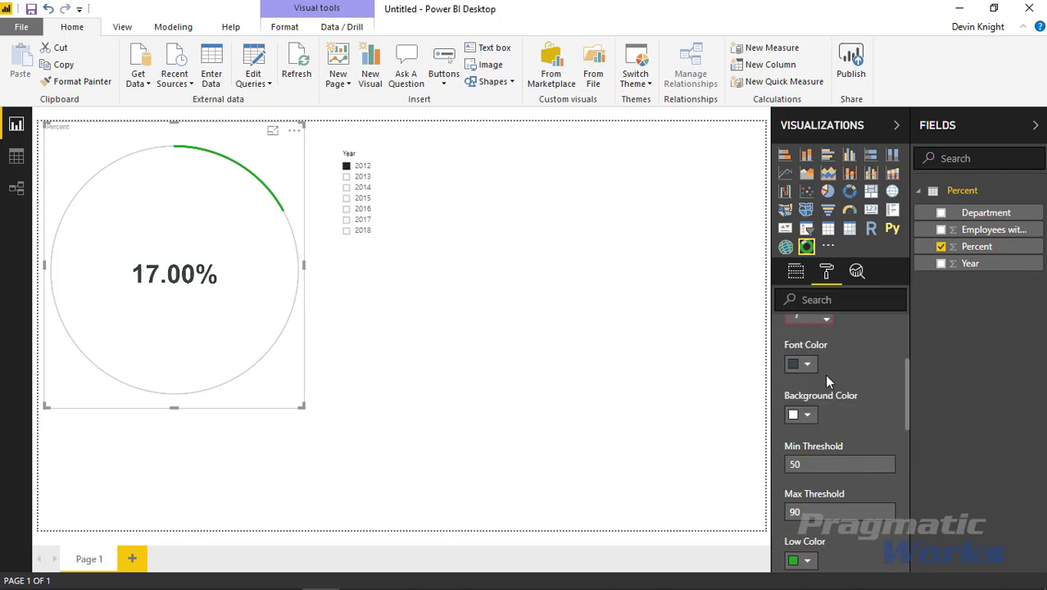
left_click(806, 366)
left_click(857, 269)
left_click(809, 366)
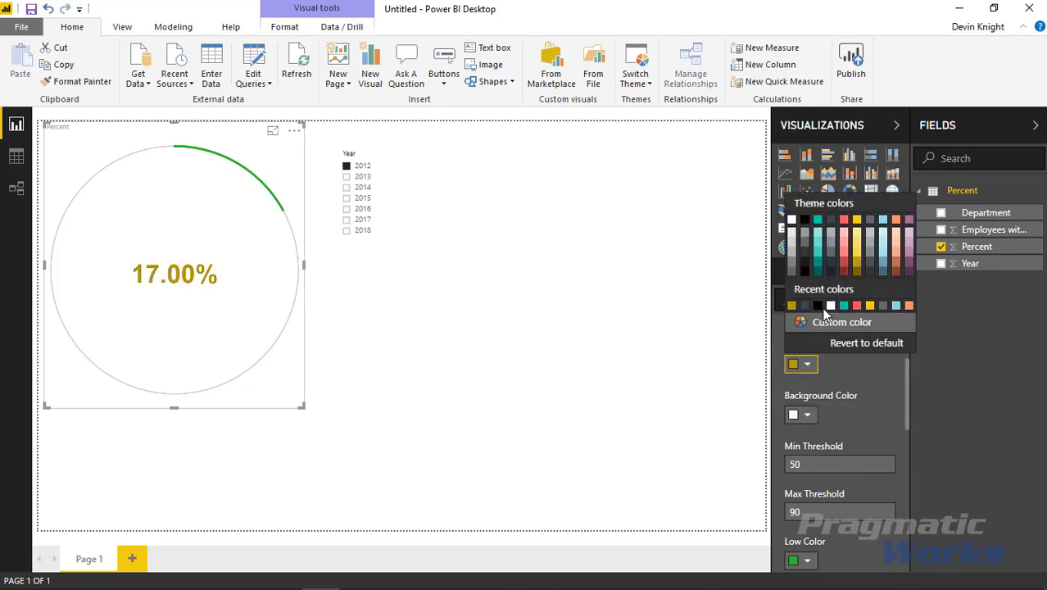
left_click(819, 315)
scroll(811, 432, "down", 2)
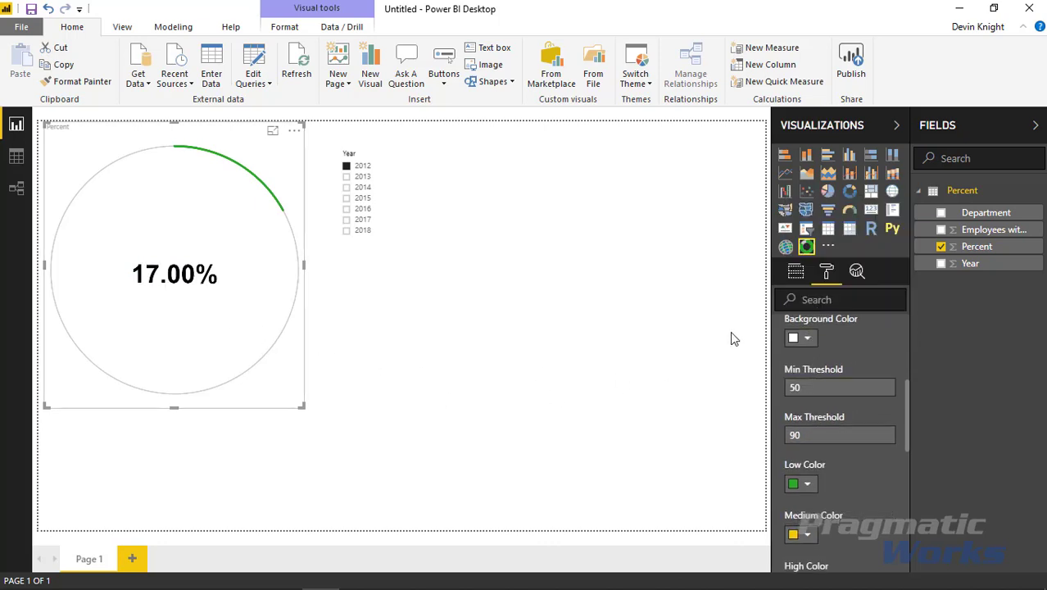
left_click(801, 338)
left_click(877, 238)
key("ctrl+z")
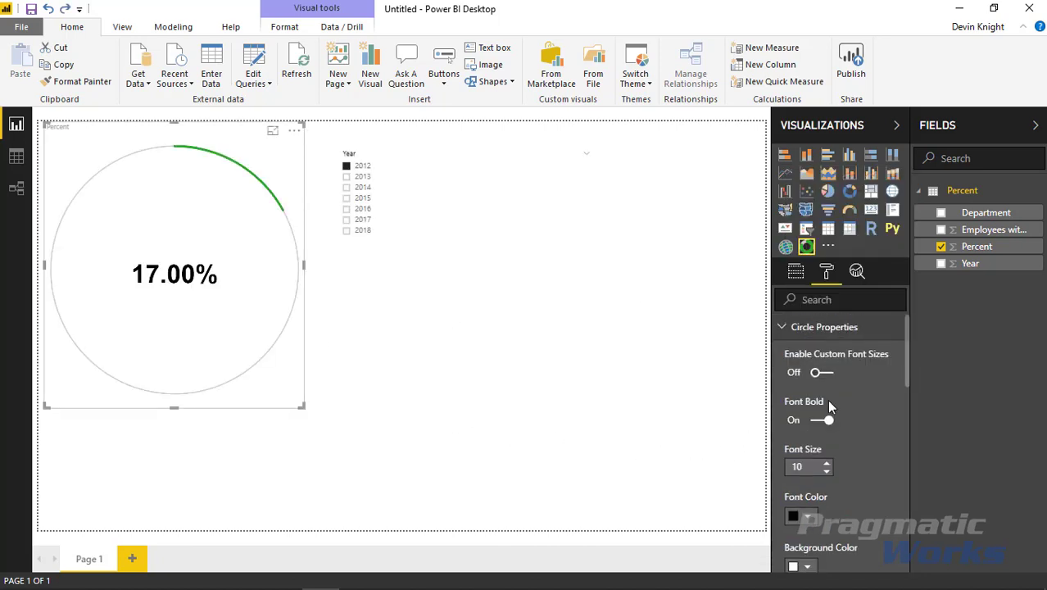
scroll(828, 403, "down", 2)
- Change the gauge's Max Threshold from 90 to 75
scroll(828, 420, "down", 1)
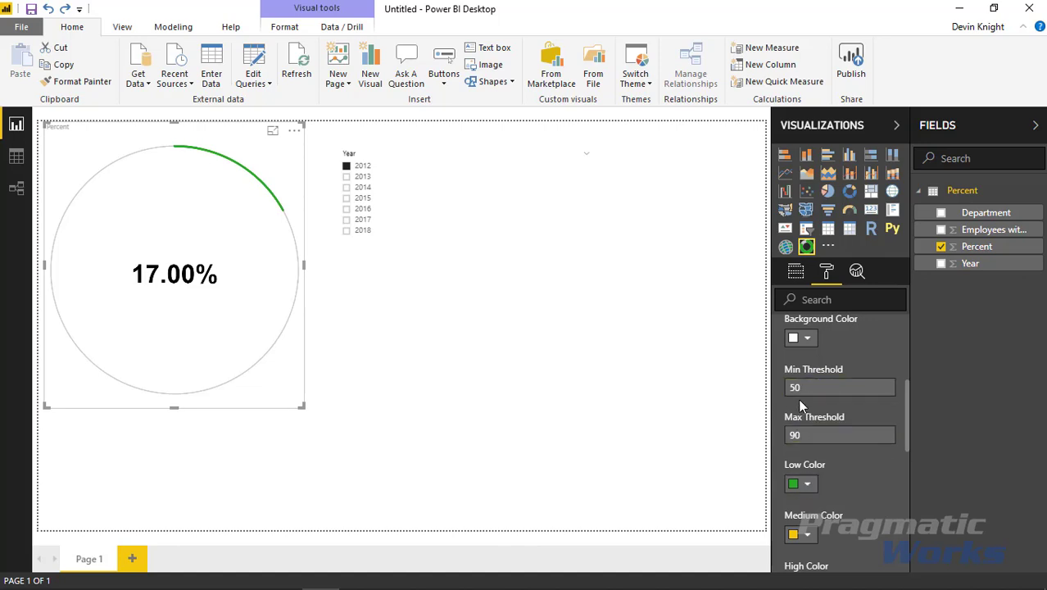
left_click(796, 440)
left_click_drag(816, 434, 747, 442)
type("75")
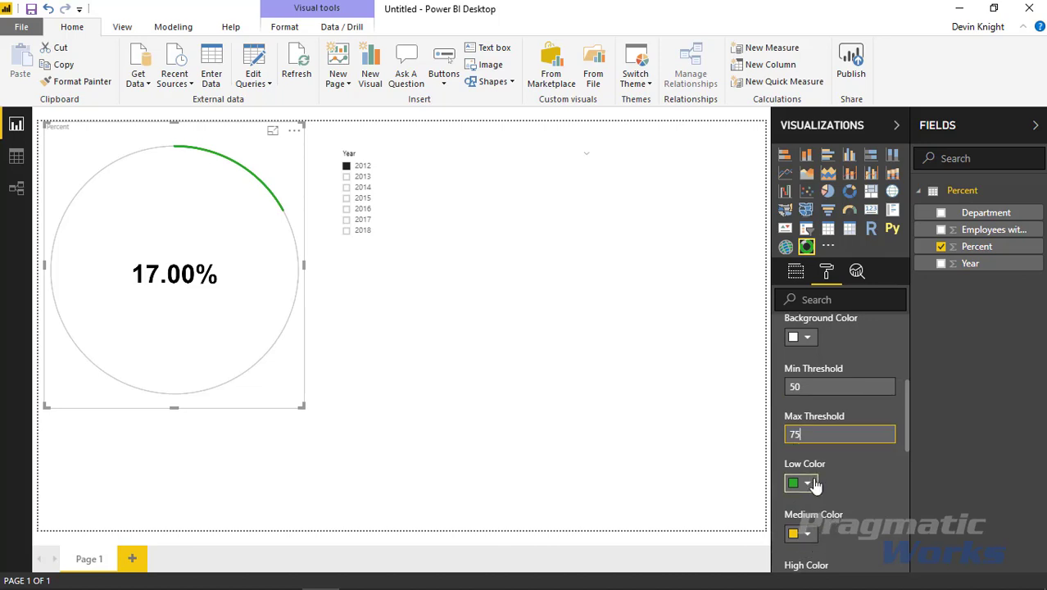
scroll(799, 449, "down", 3)
scroll(804, 443, "up", 3)
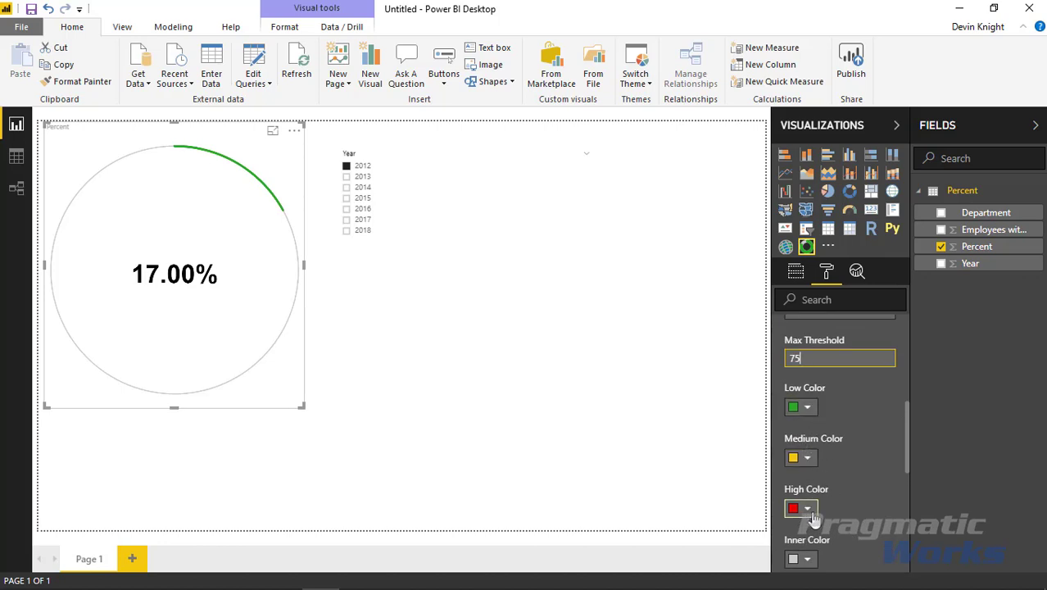
- Set Low Color to red with a custom colour and High Color to green
left_click(811, 417)
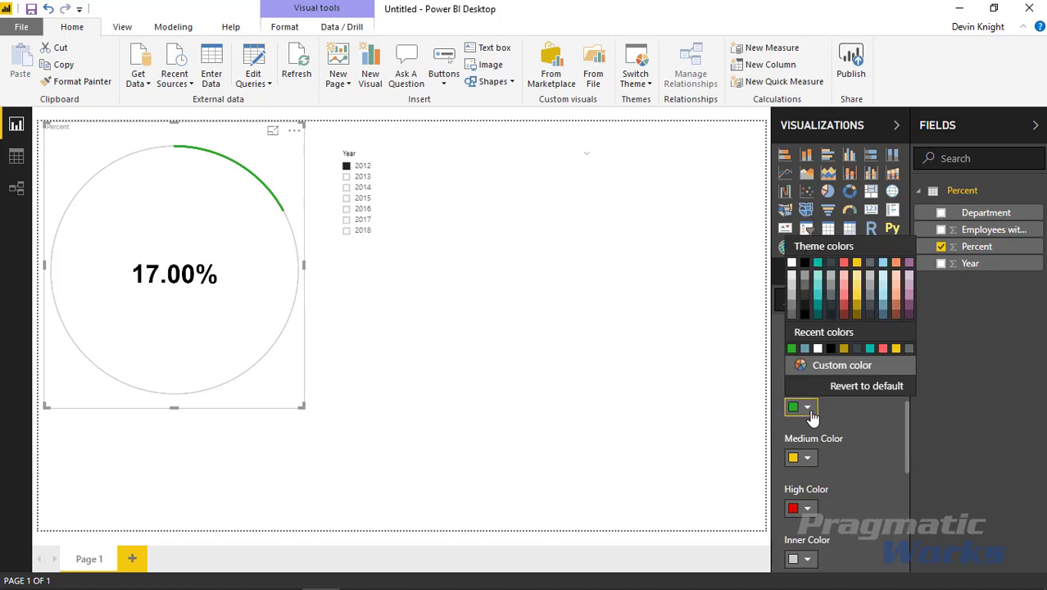
left_click(807, 366)
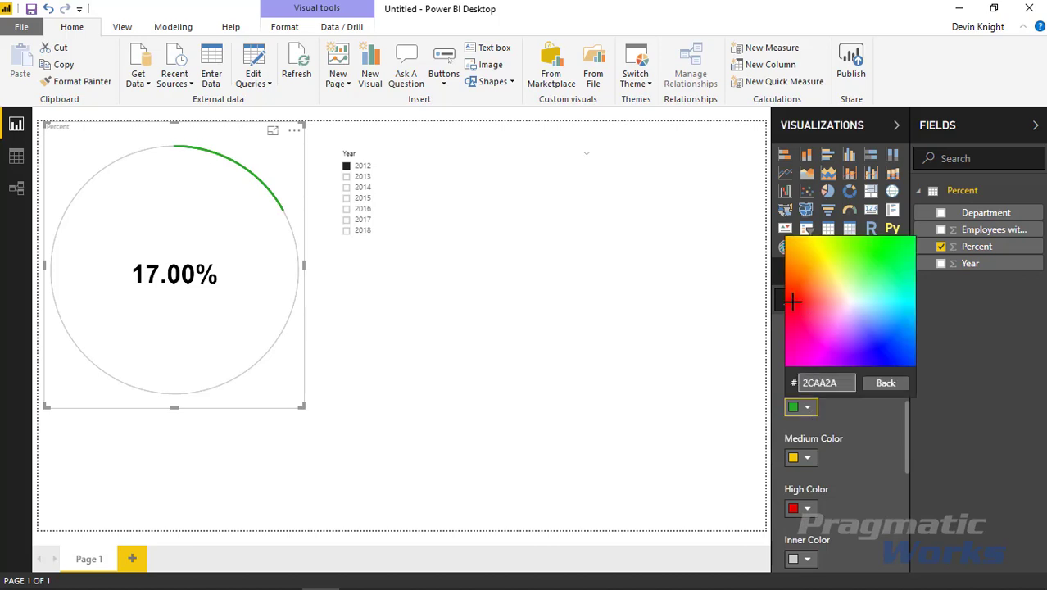
left_click(792, 301)
left_click(807, 509)
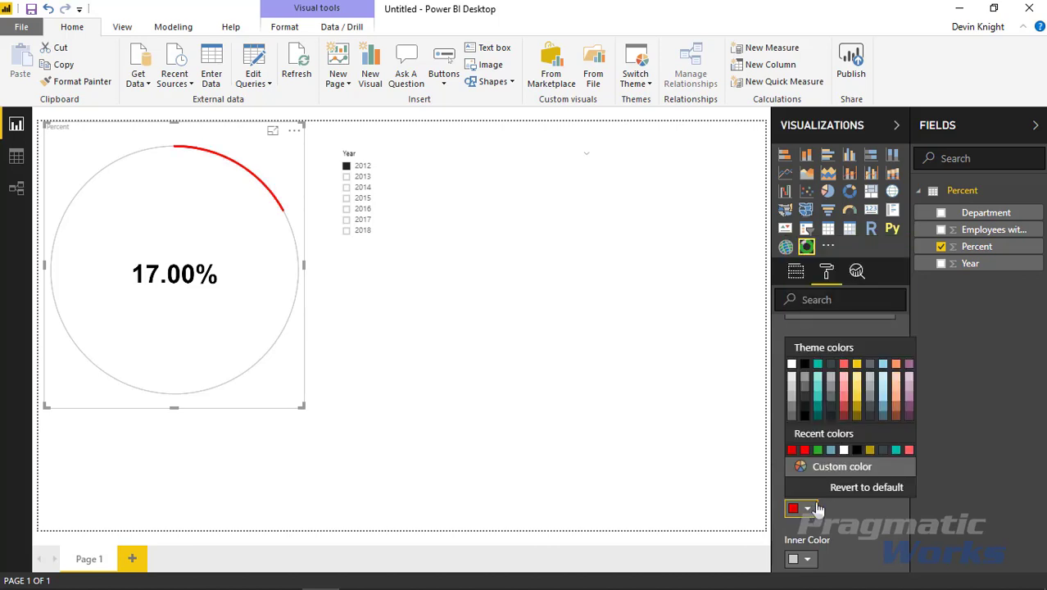
left_click(793, 383)
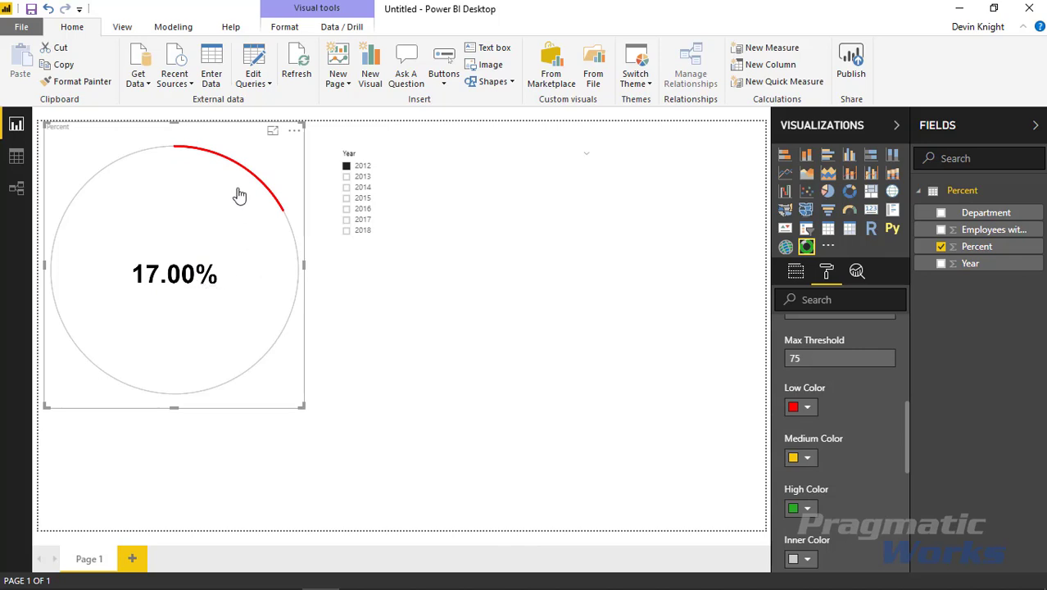
- Test several years from 2017 down to 2012 on the gauge, then reselect it
left_click(347, 221)
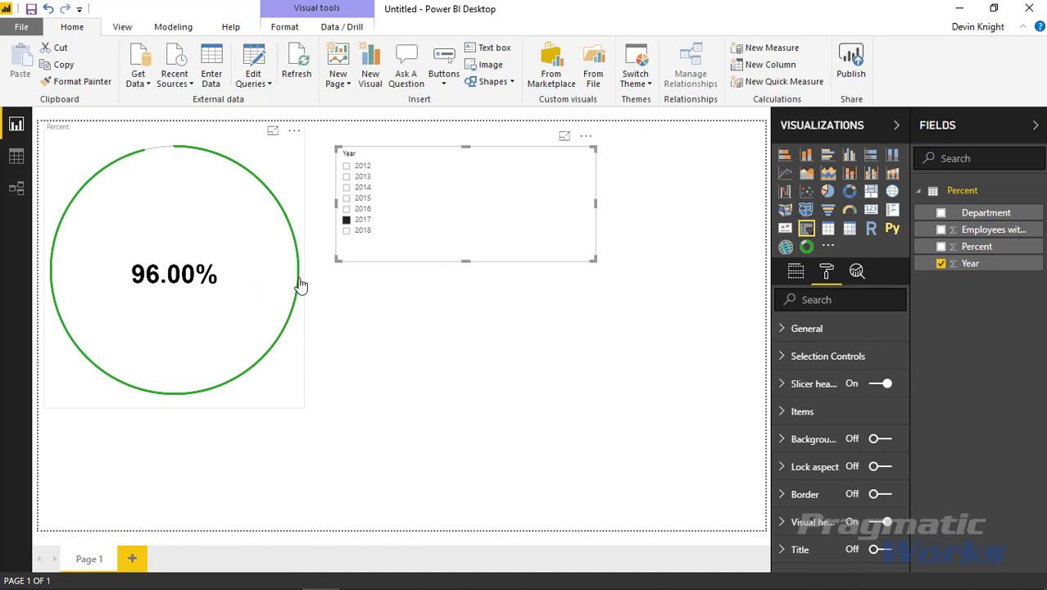
left_click(347, 218)
left_click(347, 208)
left_click(347, 186)
left_click(346, 176)
left_click(347, 167)
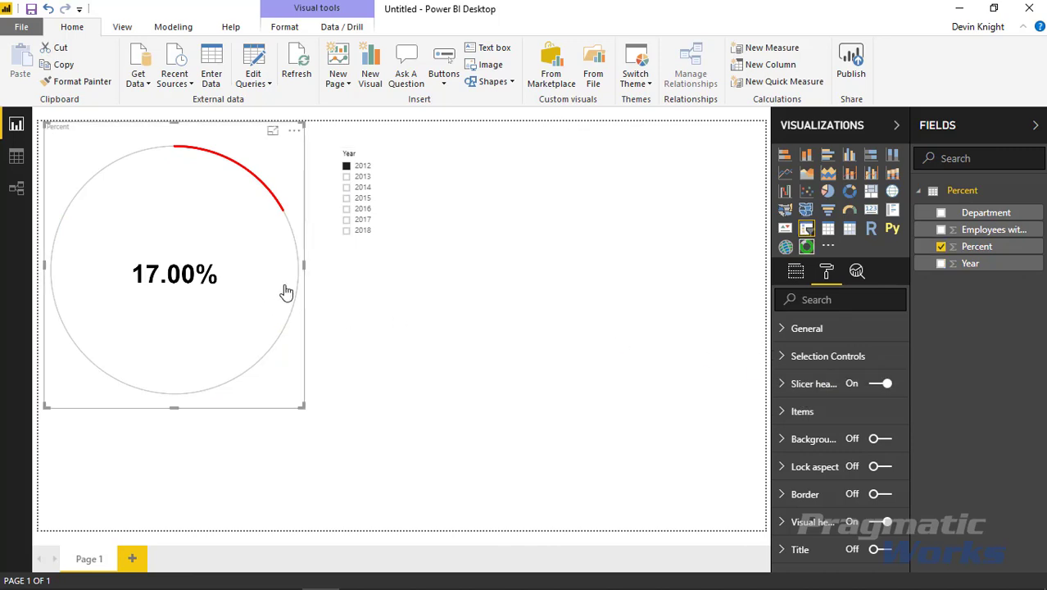
left_click(302, 317)
- Give the gauge's inner ring a dark colour
scroll(819, 438, "down", 8)
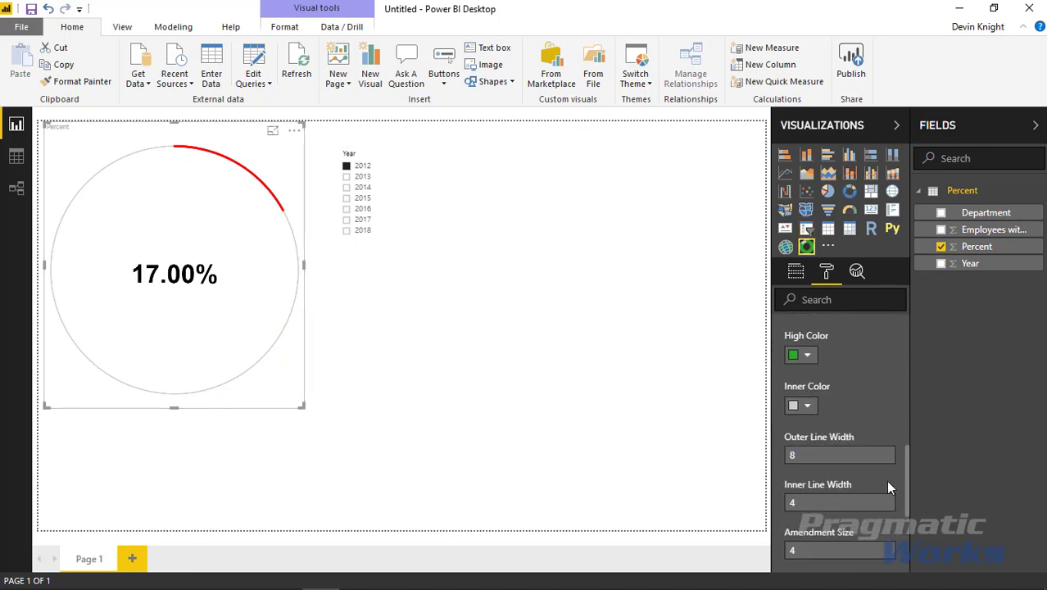
scroll(883, 482, "up", 2)
scroll(869, 458, "down", 2)
left_click(807, 405)
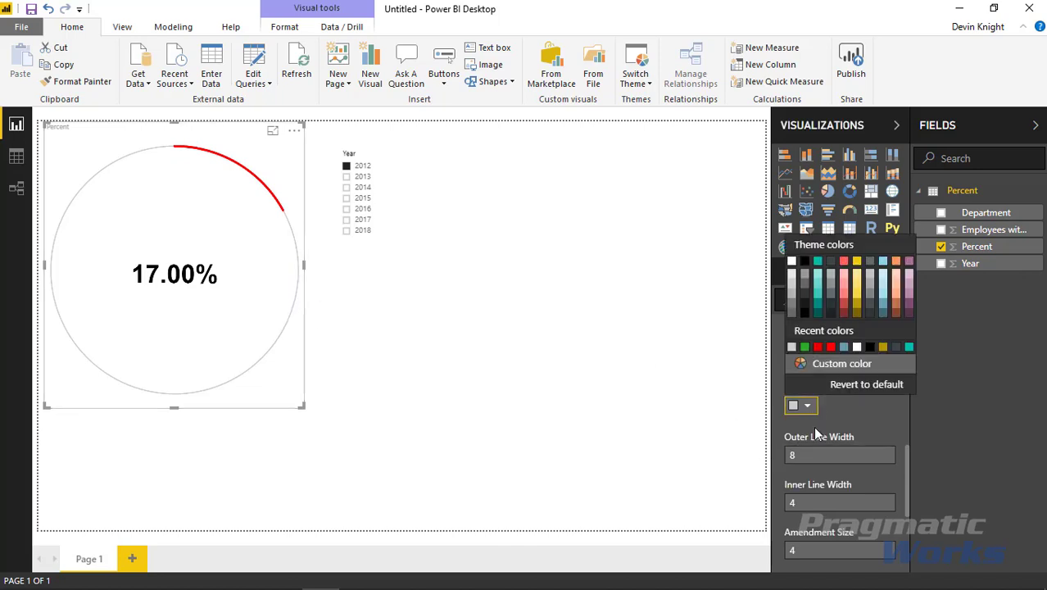
left_click(830, 312)
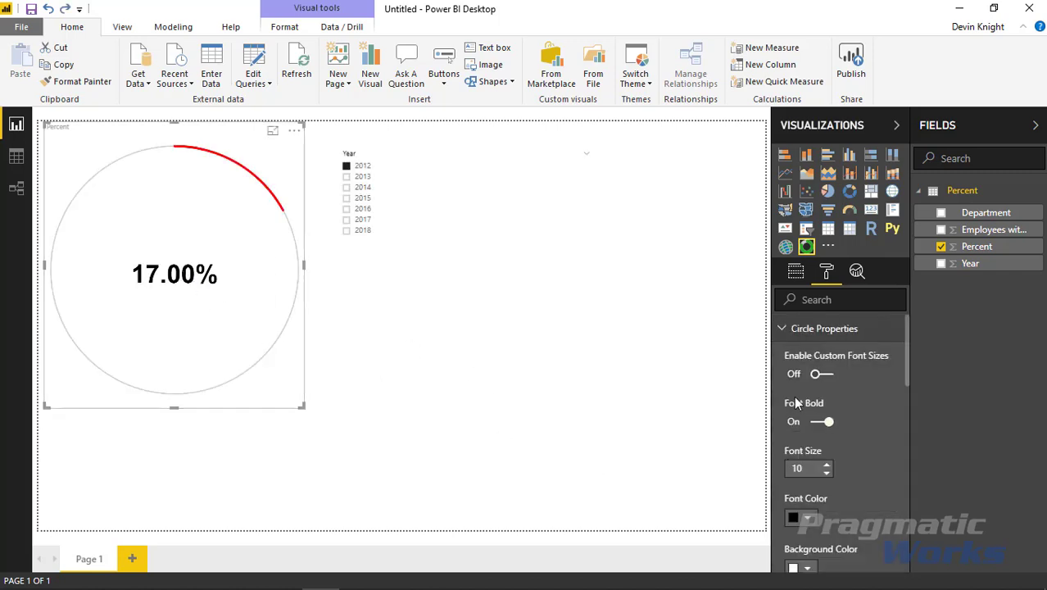
- Set Outer Line Width to 20 and Inner Line Width to 10
scroll(844, 441, "down", 6)
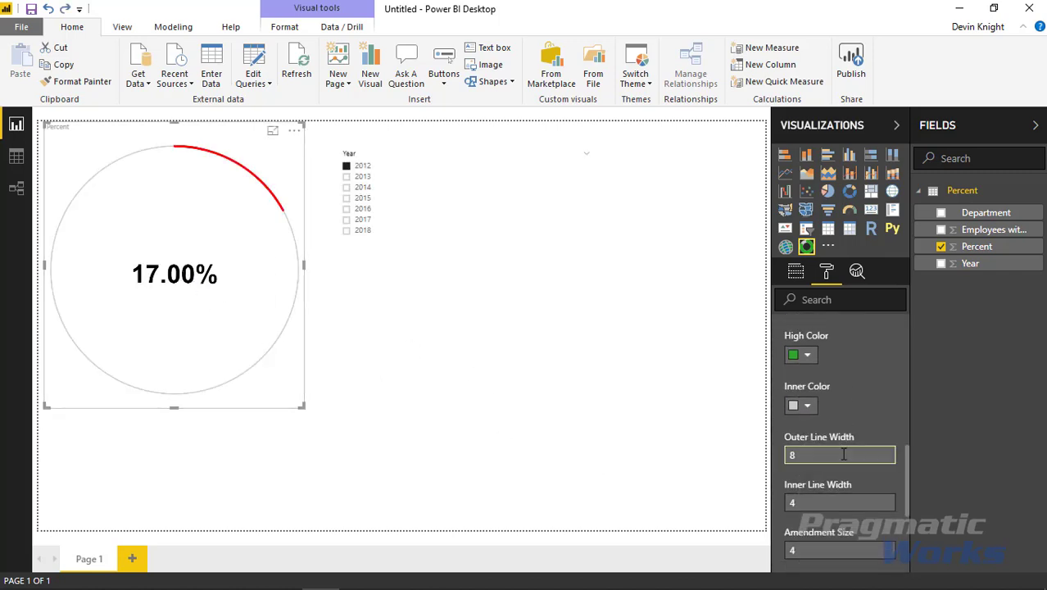
scroll(843, 453, "down", 2)
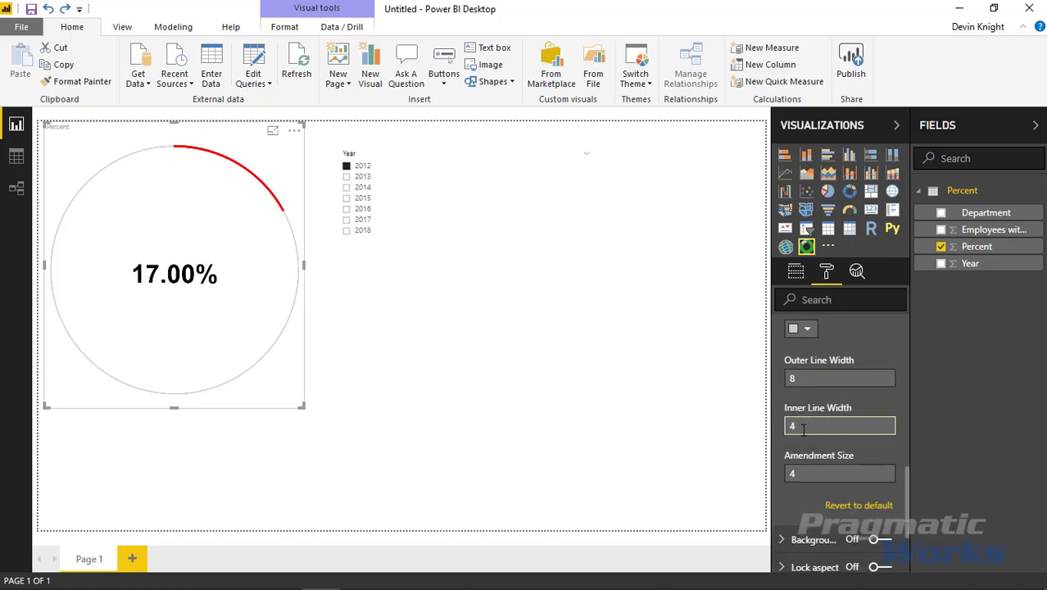
double_click(791, 378)
type("20")
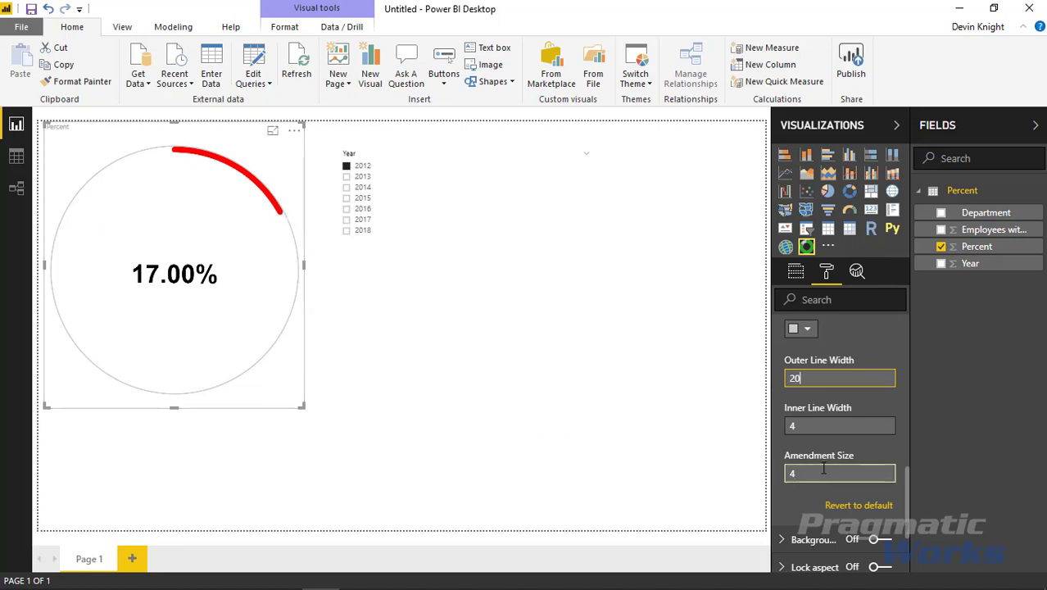
double_click(821, 429)
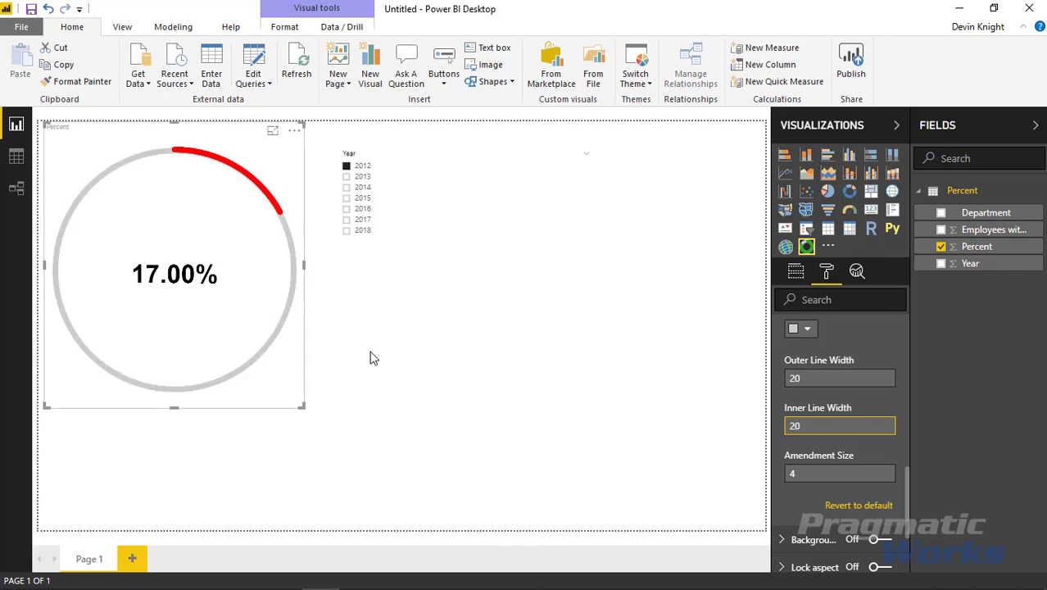
key("ctrl+z")
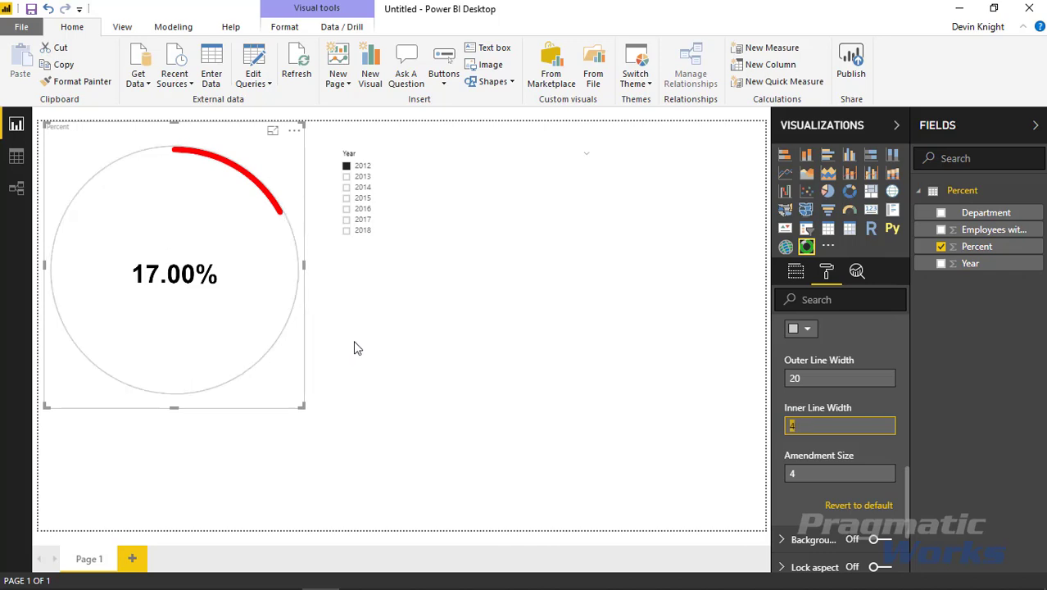
left_click(798, 430)
key("BackSpace")
type("10")
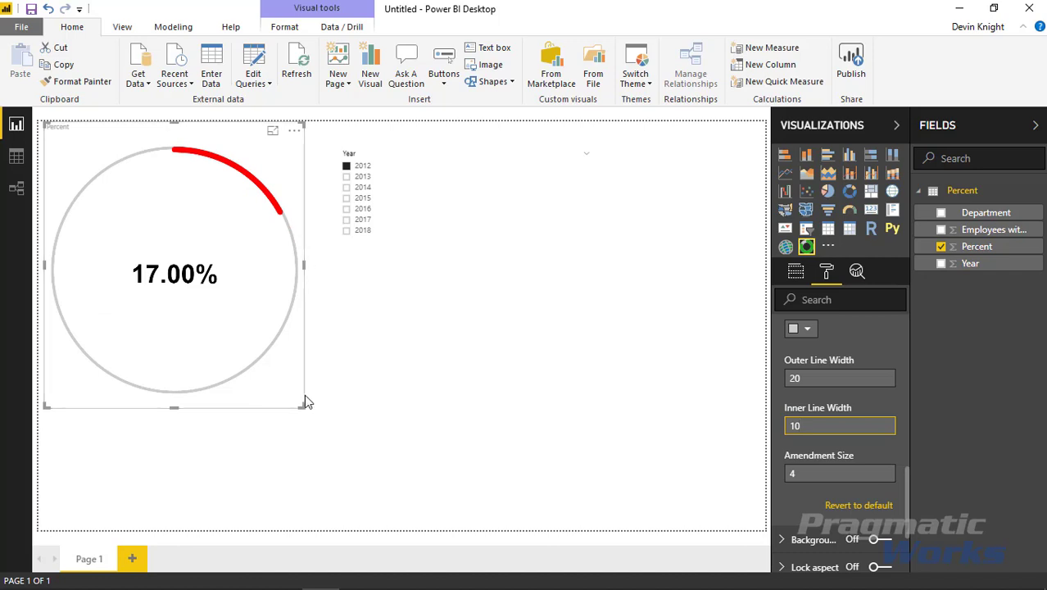
- Enlarge the gauge slightly, cycle years 2015–2018, and return the slicer to 2012
left_click_drag(304, 405, 328, 402)
left_click(834, 475)
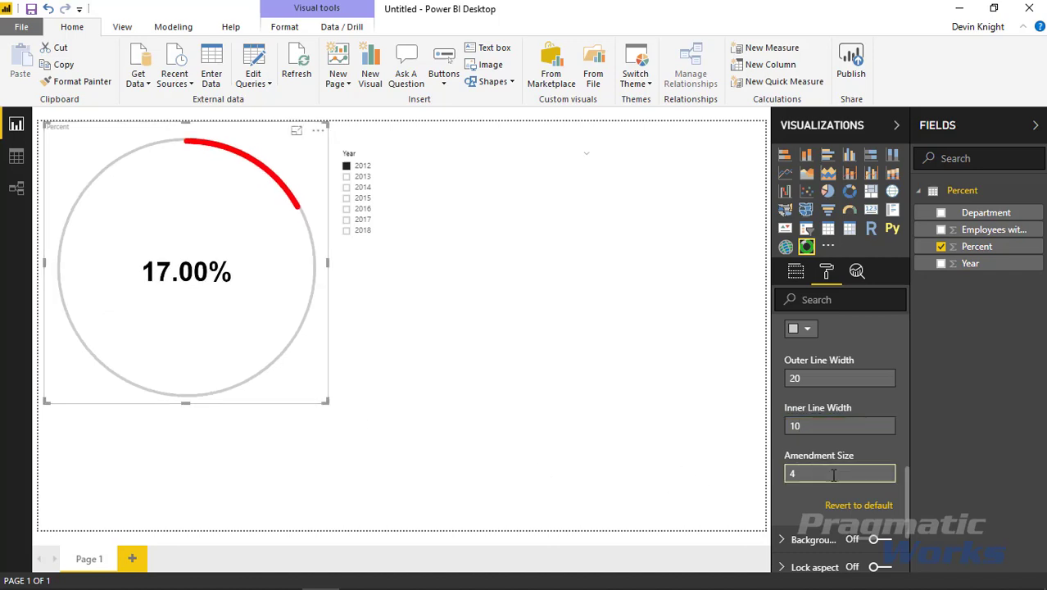
left_click(349, 197)
left_click(348, 208)
left_click(348, 219)
left_click(347, 230)
left_click(346, 166)
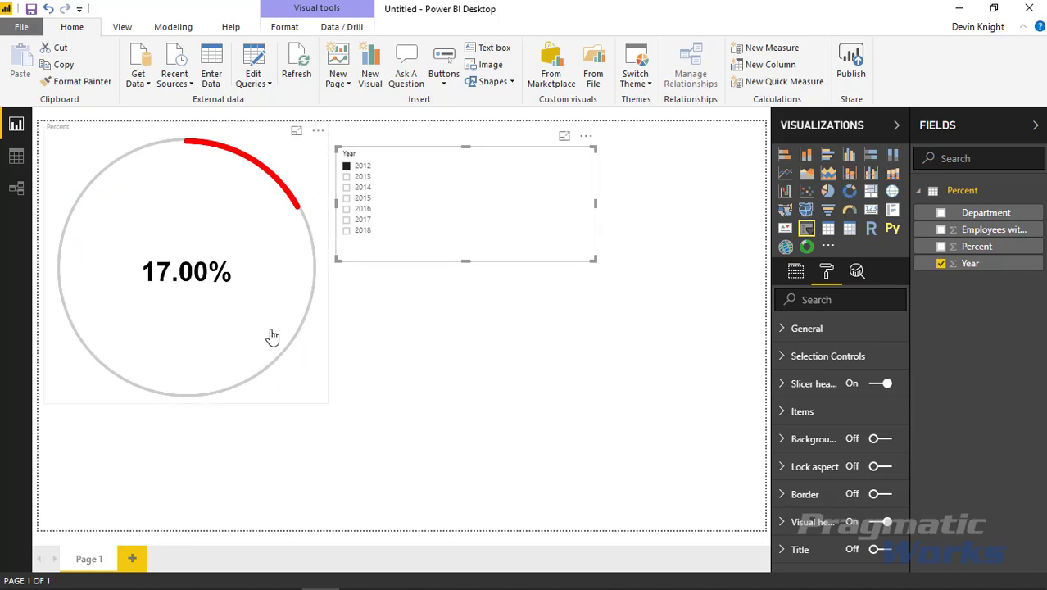